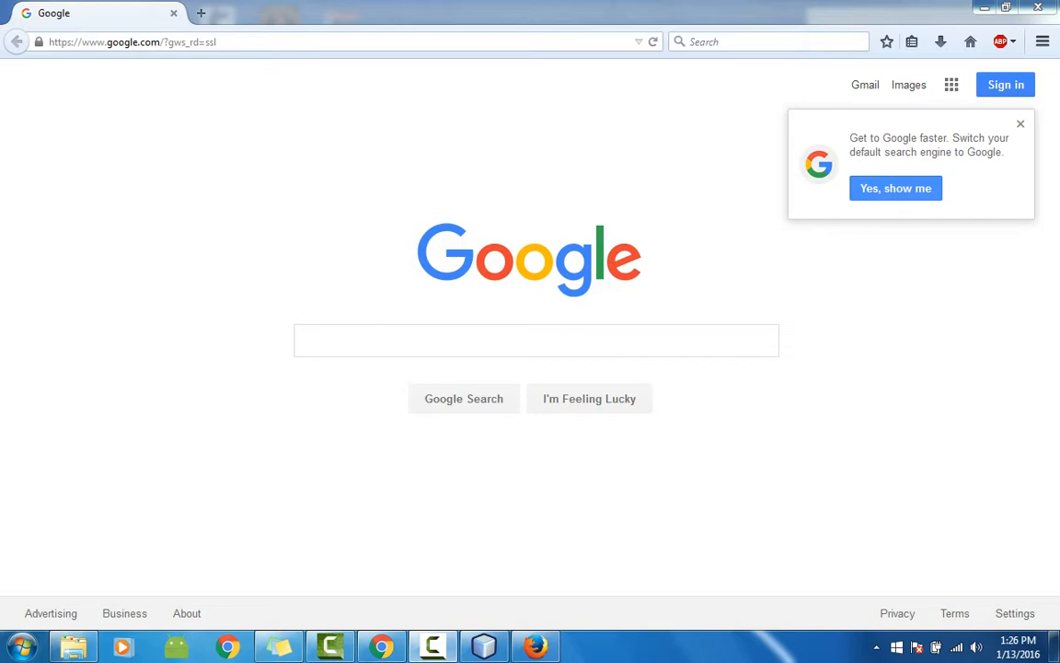
# Step: Dismiss Firefox's Google search-engine prompt and bring up the Documents library in Windows Explorer
pyautogui.click(1021, 123)
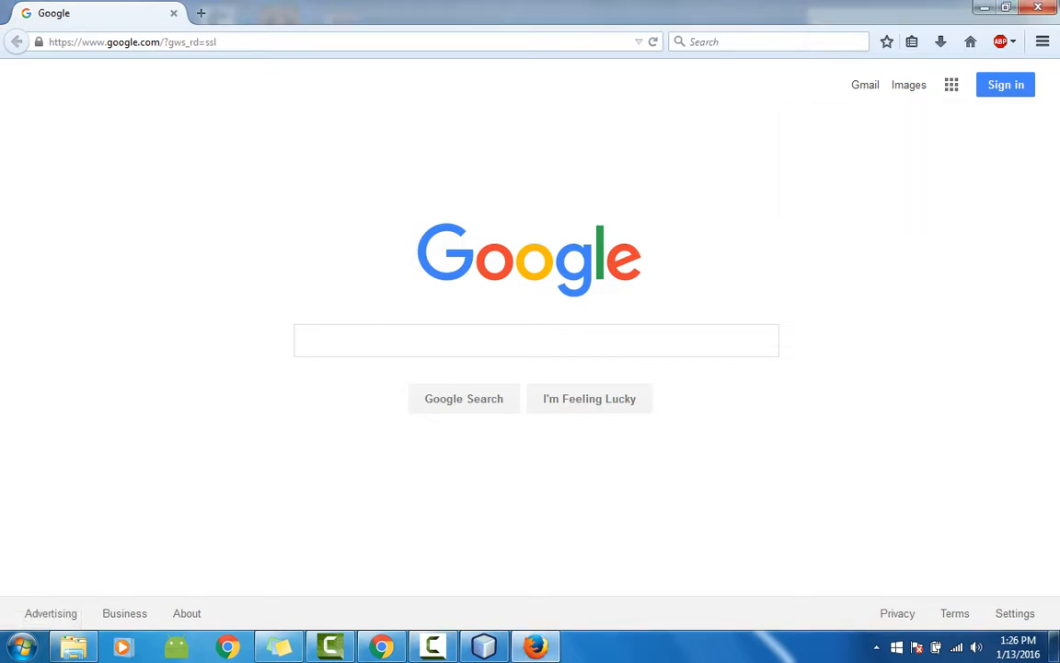
pyautogui.click(1055, 647)
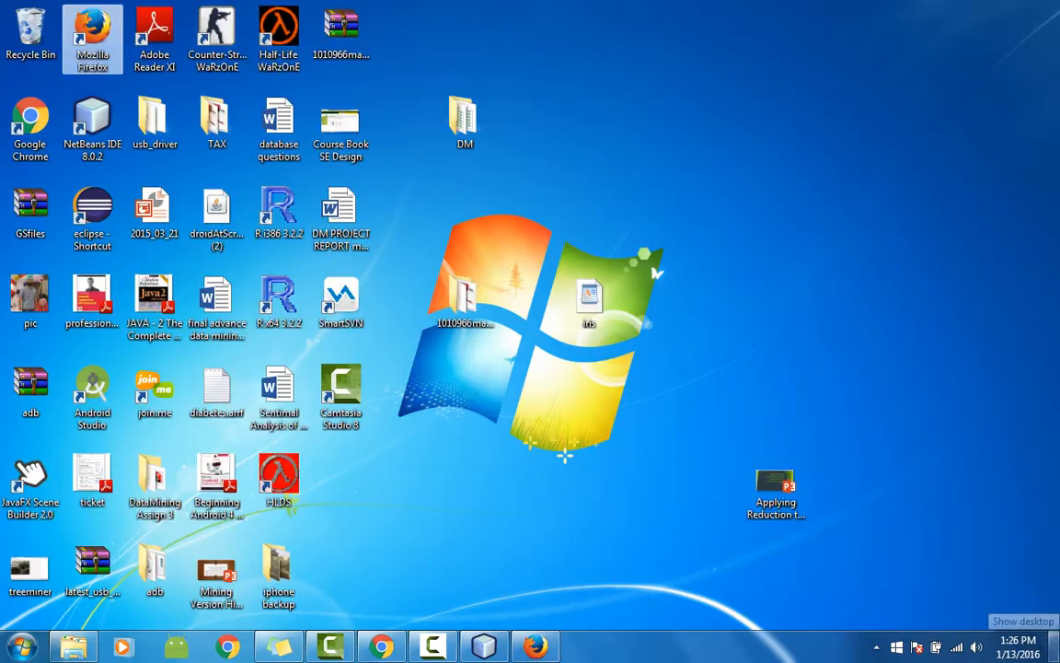
pyautogui.moveTo(381, 646)
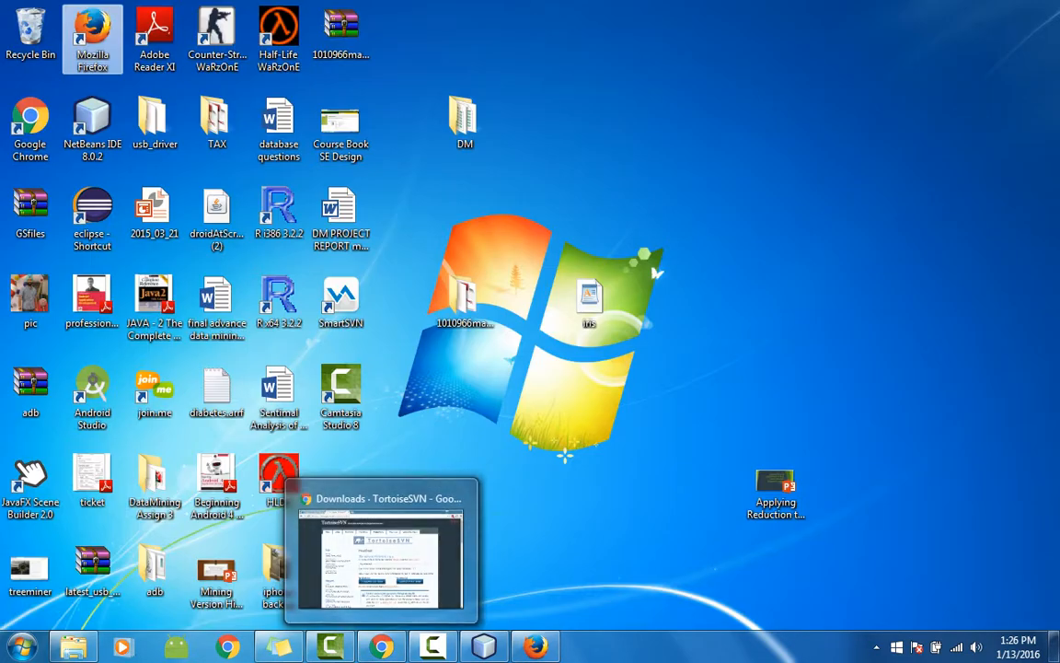
pyautogui.click(74, 647)
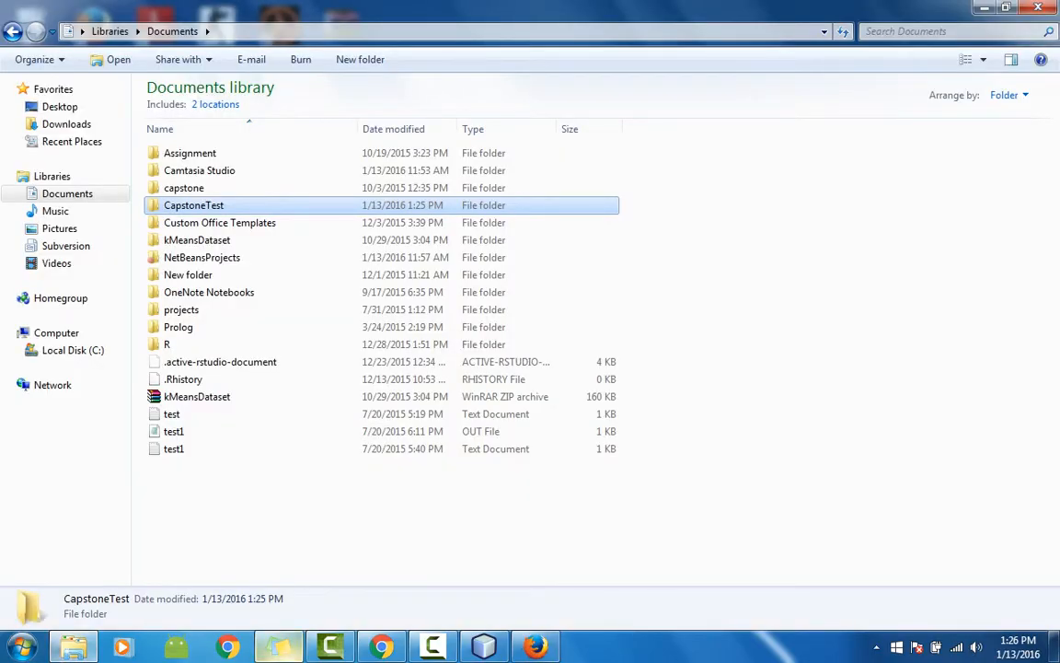
# Step: Check the sticky note for the csci445s15demo svn URL, then select Firefox's web address
pyautogui.click(279, 647)
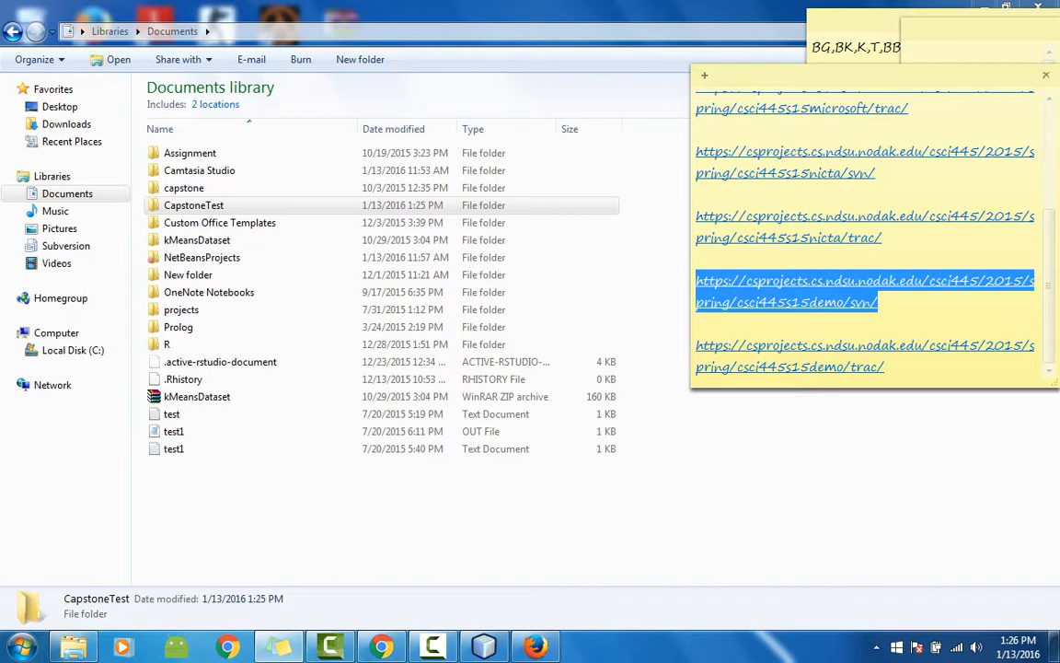
pyautogui.click(535, 647)
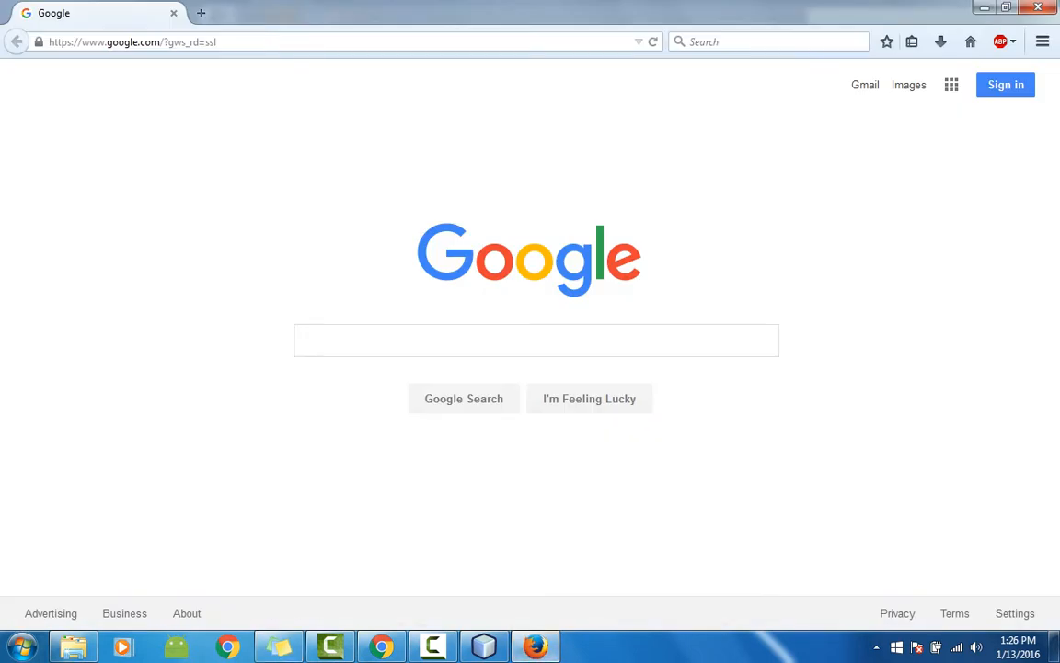
pyautogui.click(241, 41)
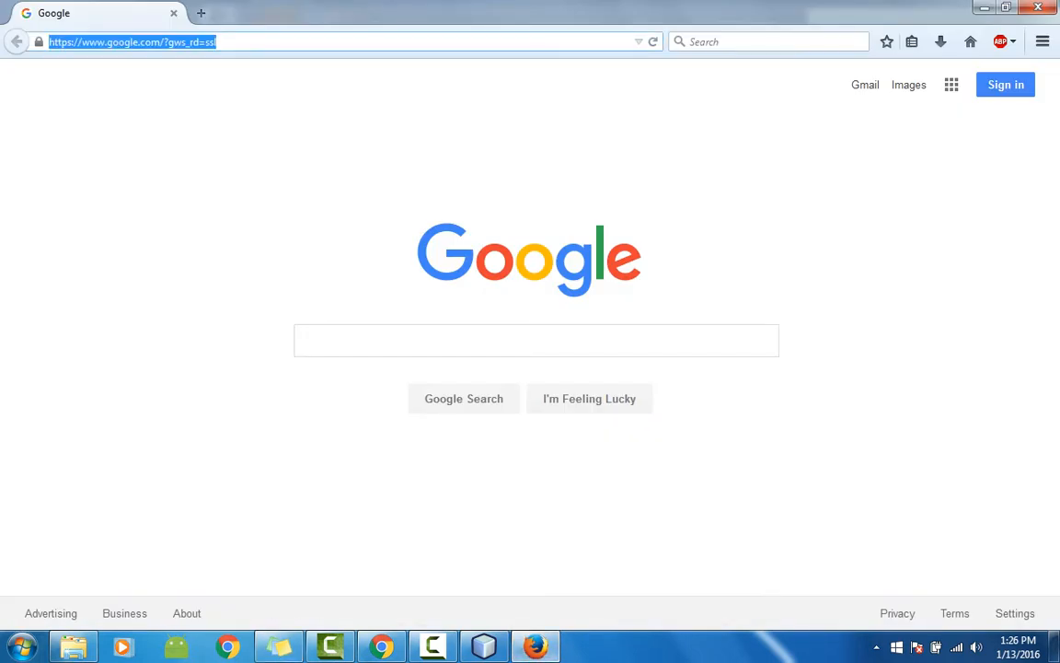
# Step: Load the pasted csci445s15demo svn URL and add a security exception for the site
pyautogui.write('https://csprojects.cs.ndsu.nodak.edu/csci445/2015/spring/csci445s15demo/svn/')
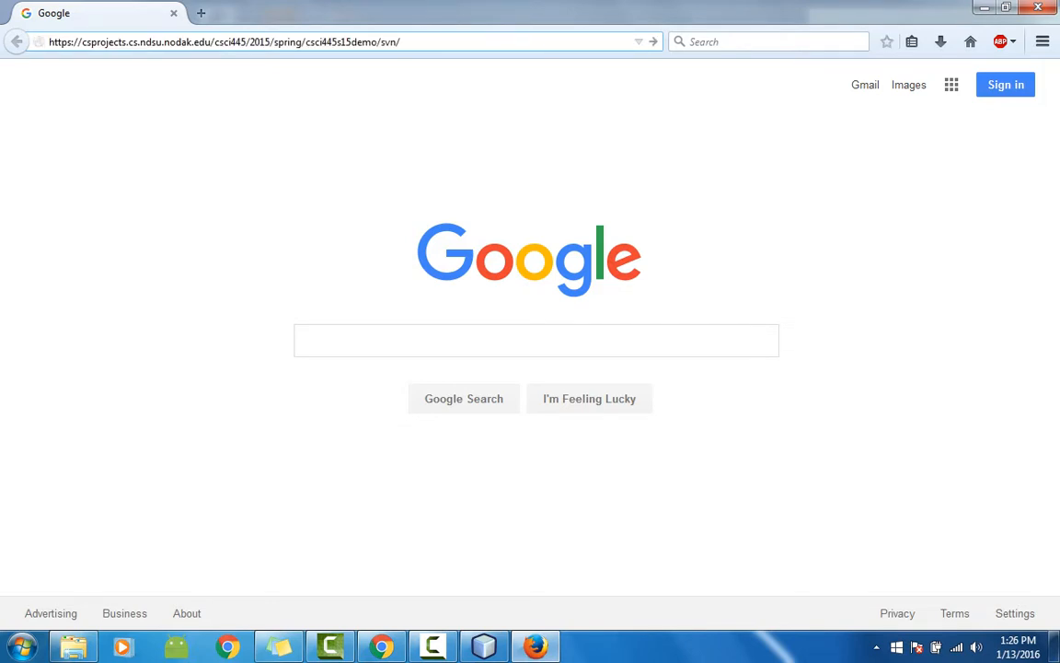
pyautogui.press('Return')
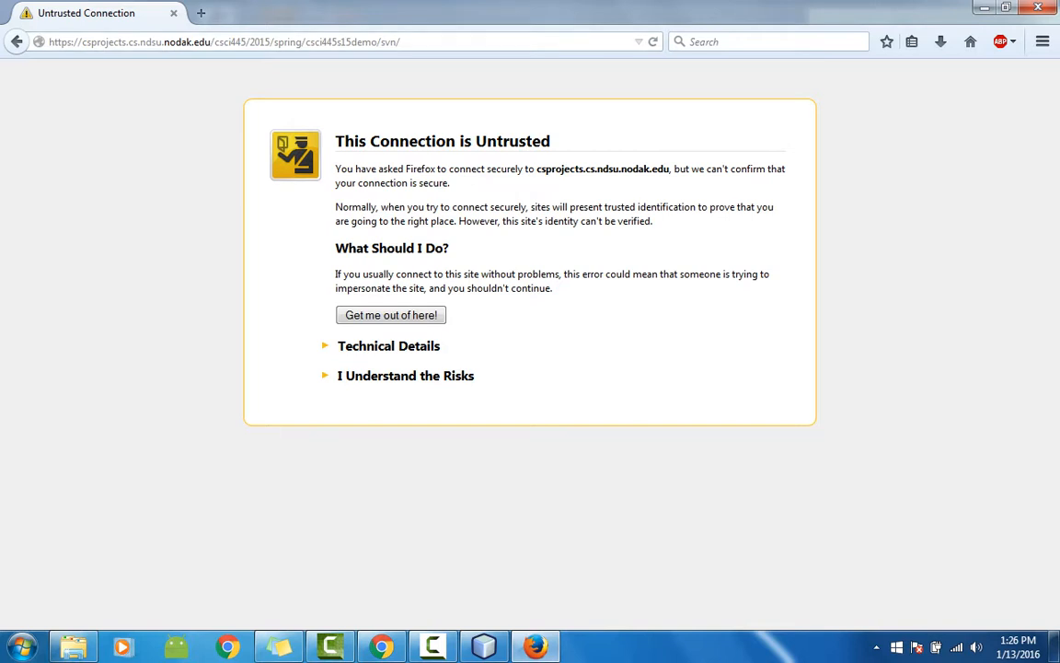
pyautogui.click(405, 376)
pyautogui.click(383, 482)
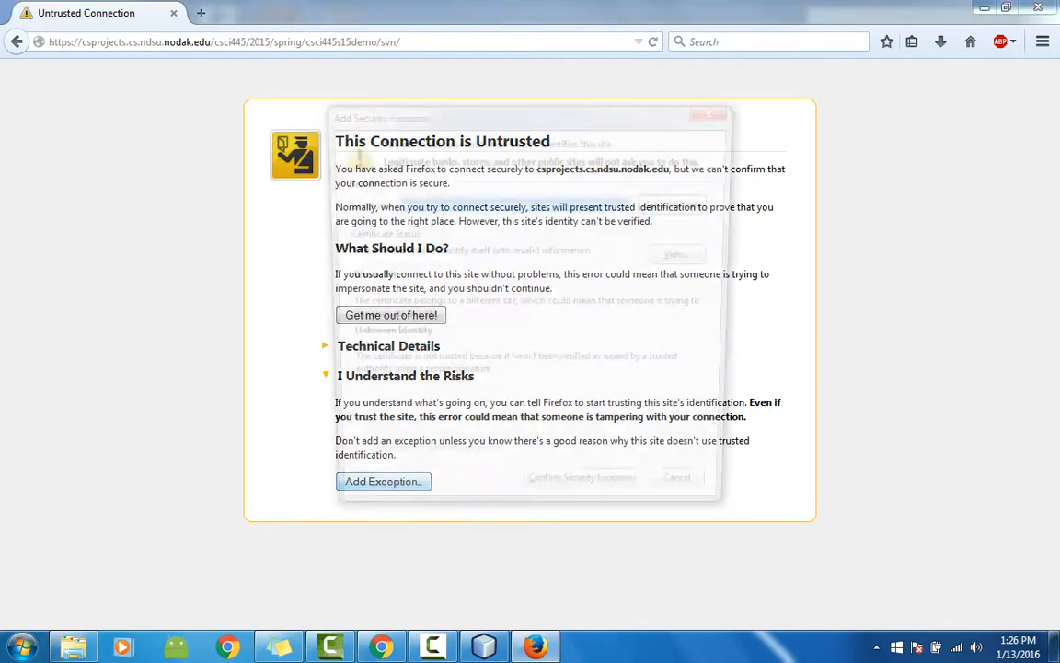
pyautogui.press('Return')
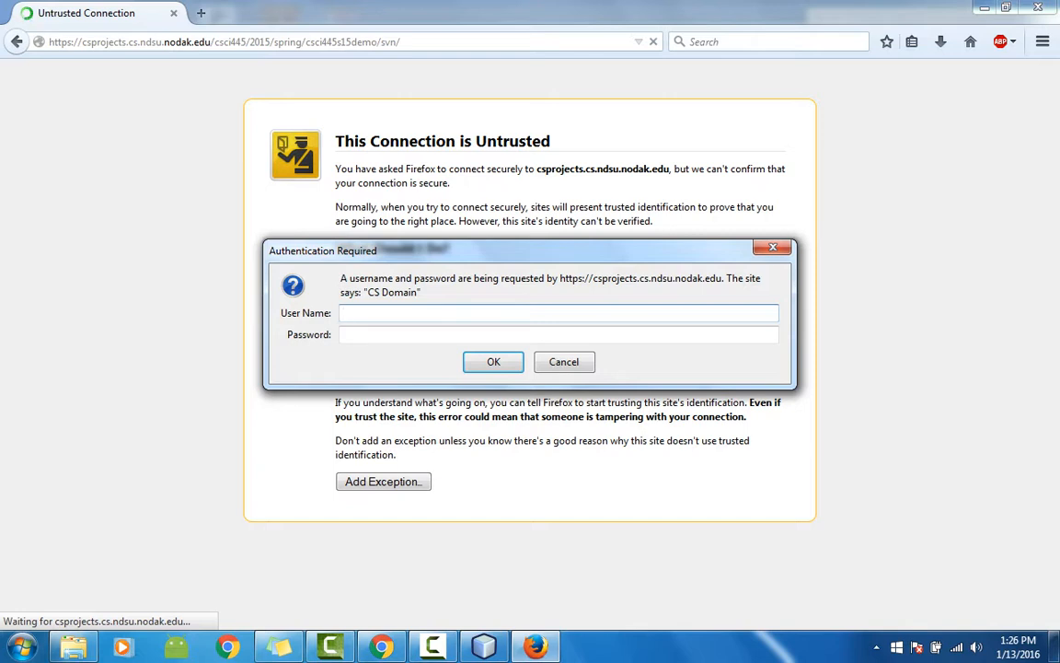
# Step: Sign in to the svn repository with the SVN username and password
pyautogui.write('masingh')
pyautogui.press('Tab')
pyautogui.write('•••••')
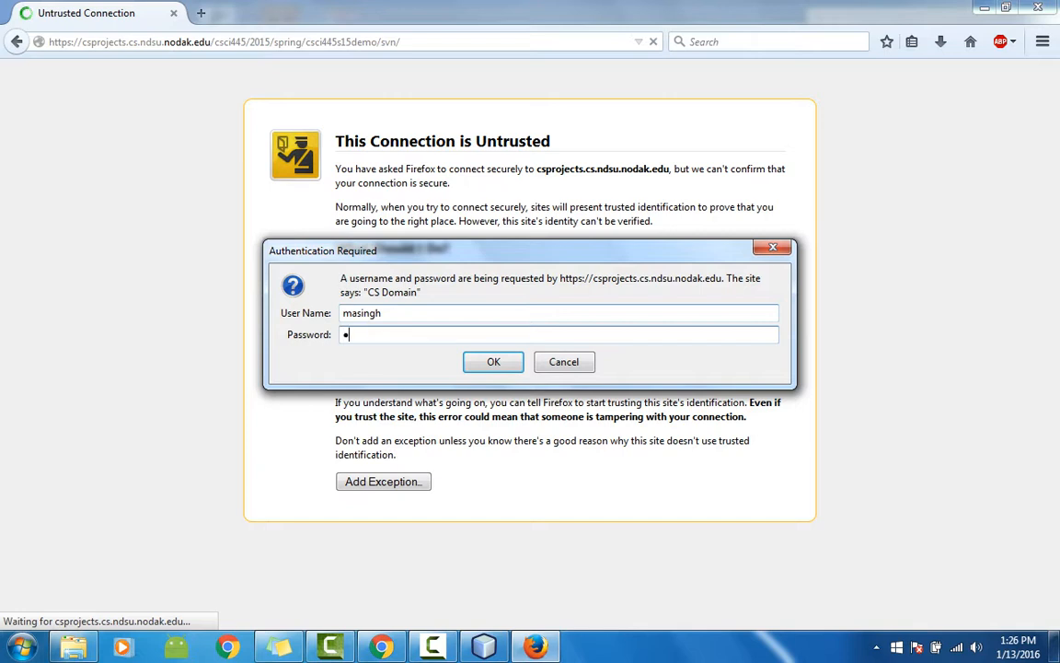
pyautogui.write('••••••')
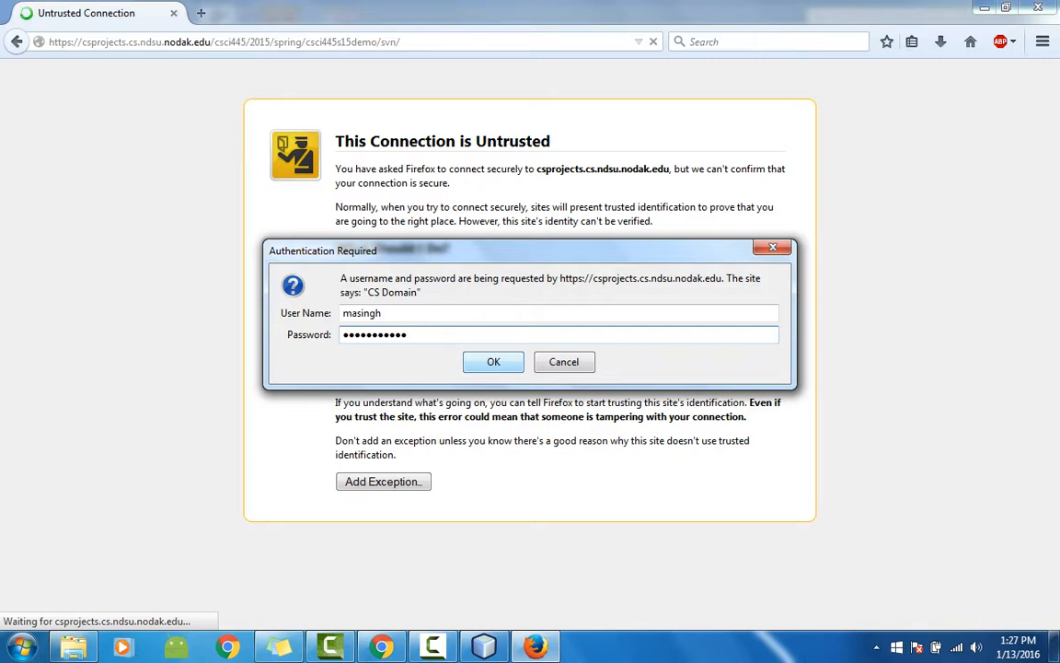
pyautogui.press('Return')
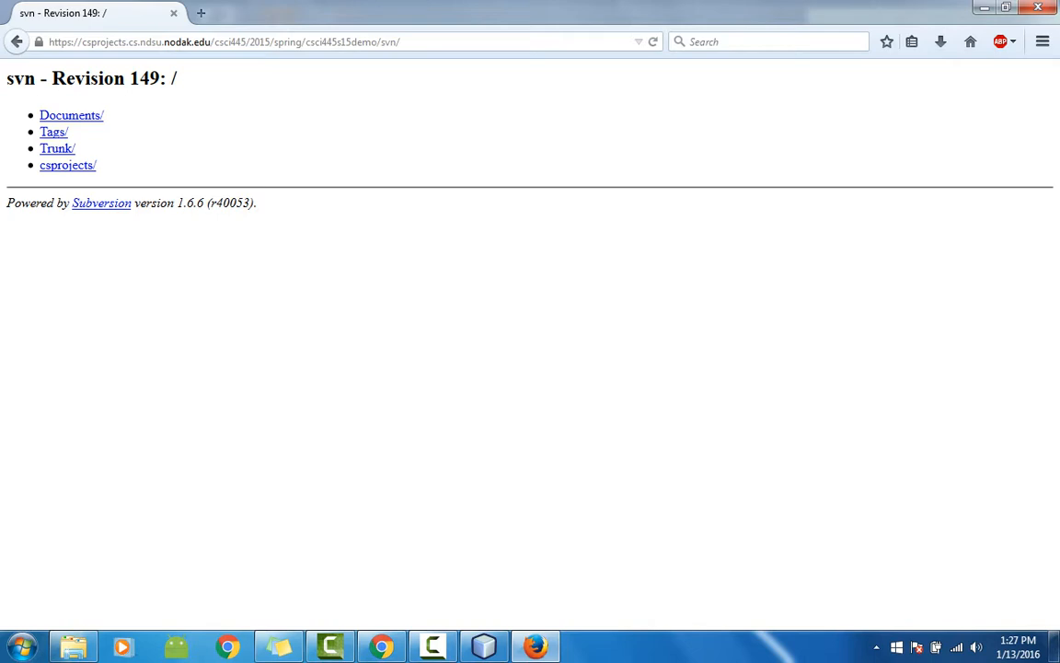
pyautogui.click(67, 165)
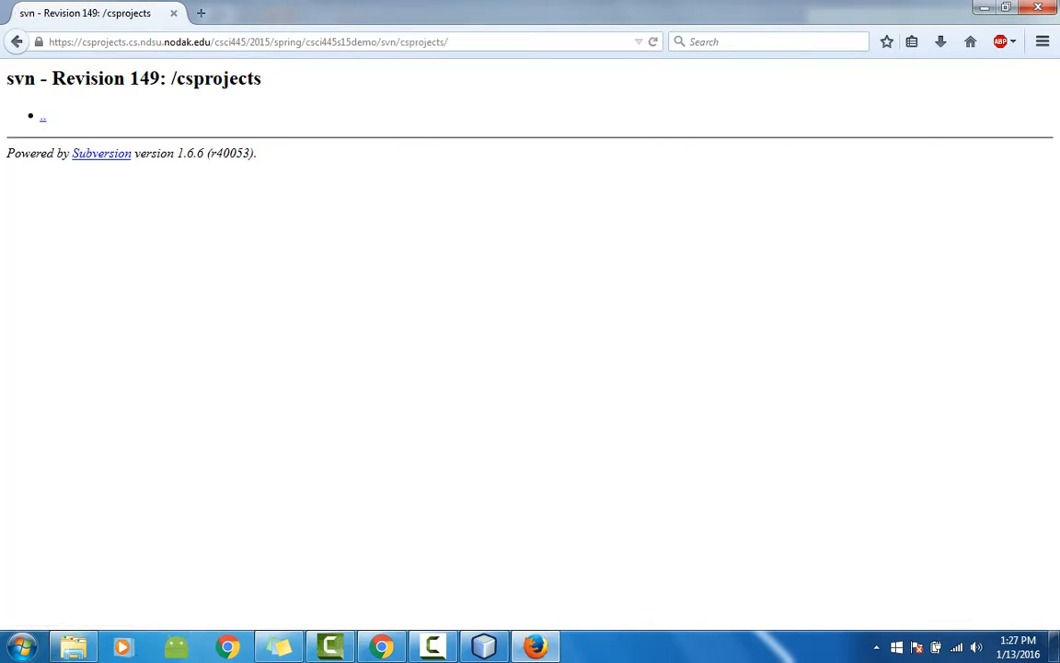
pyautogui.hotkey('alt', 'Left')
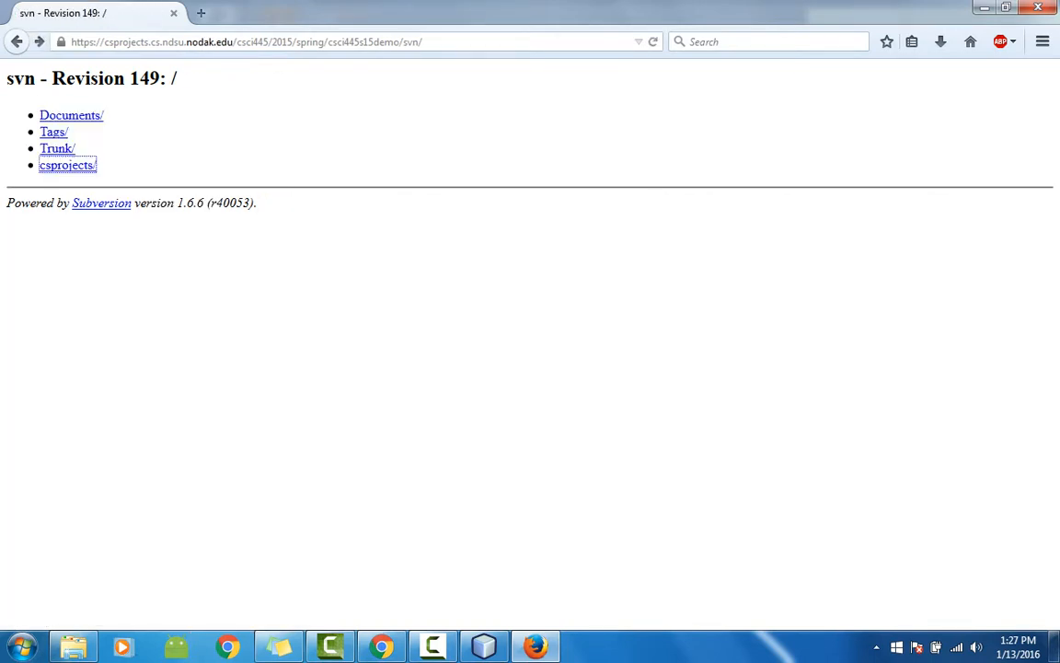
pyautogui.click(71, 115)
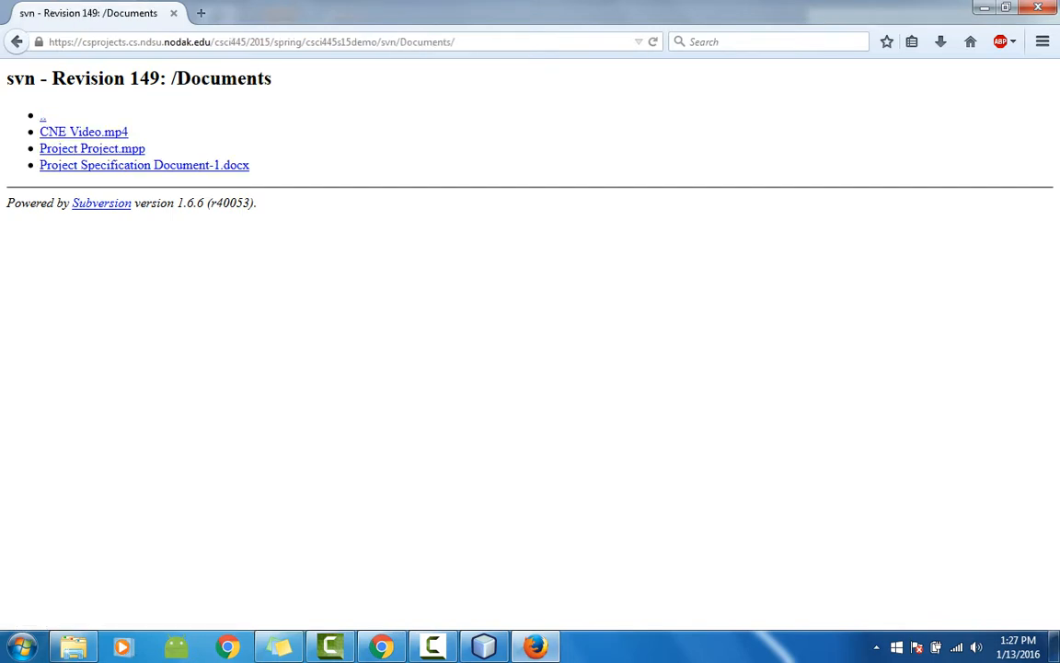
pyautogui.hotkey('alt', 'Left')
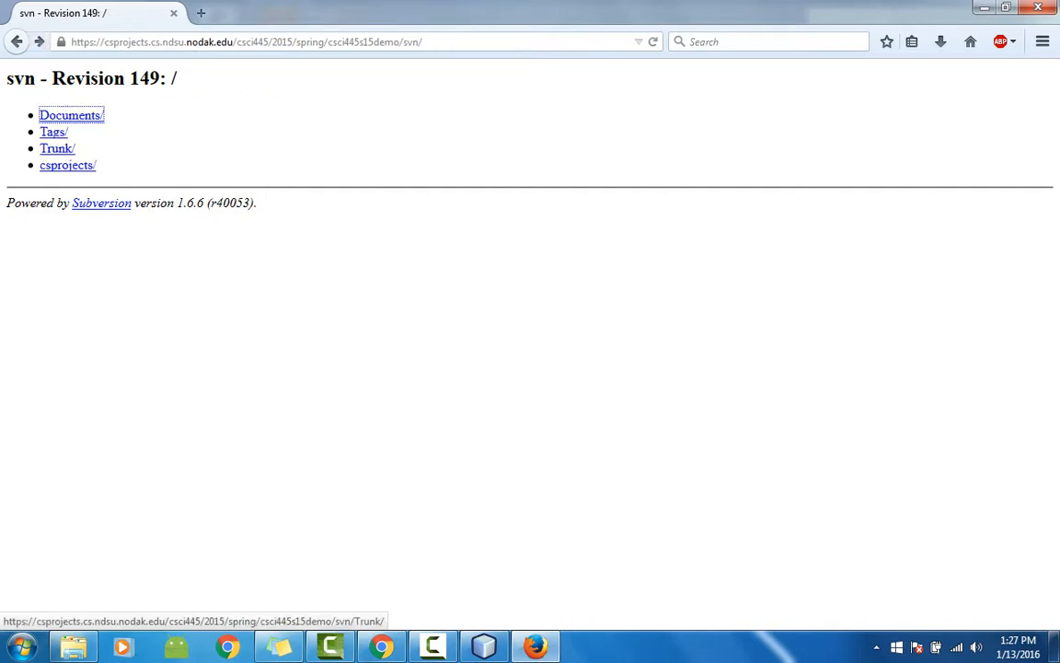
pyautogui.click(56, 148)
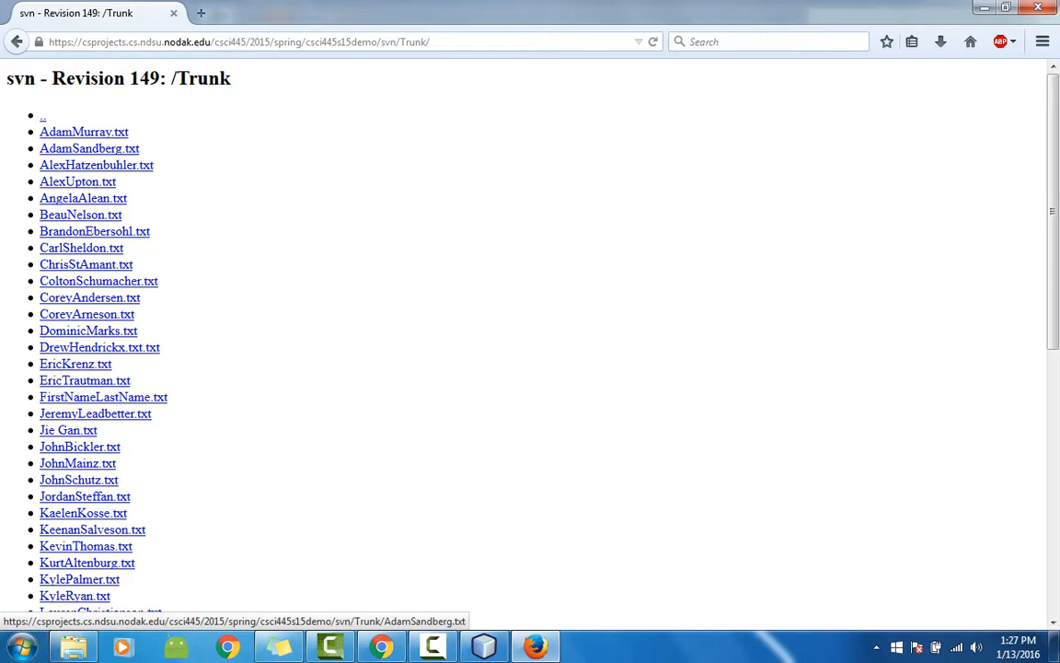
pyautogui.hotkey('alt', 'Left')
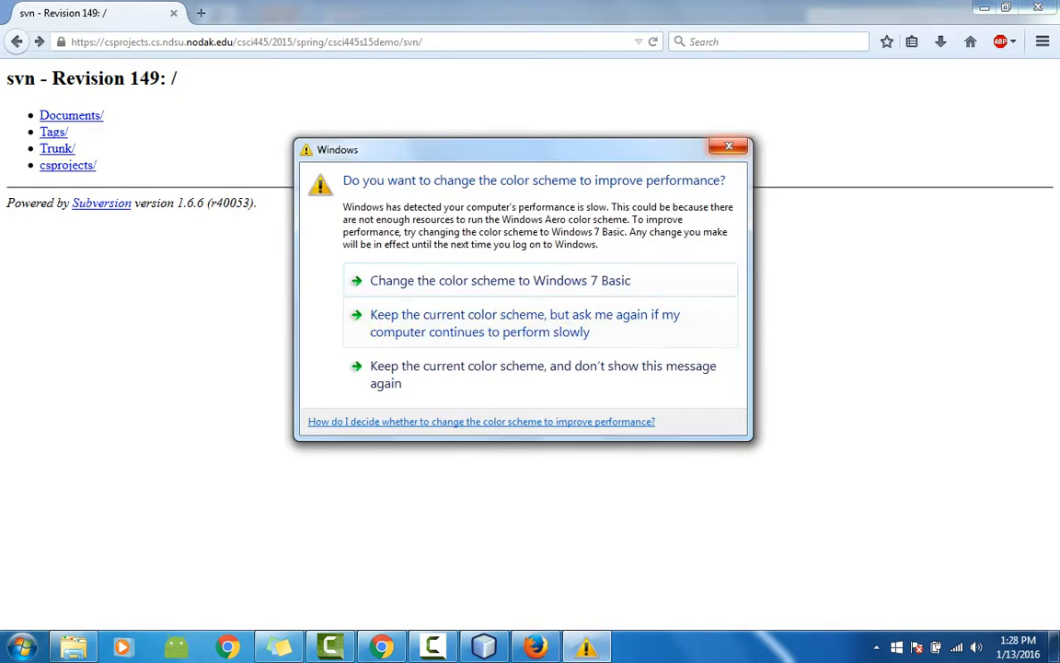
# Step: Dismiss the Windows colour-scheme prompt and maximize NetBeans IDE 8.0.2
pyautogui.click(729, 146)
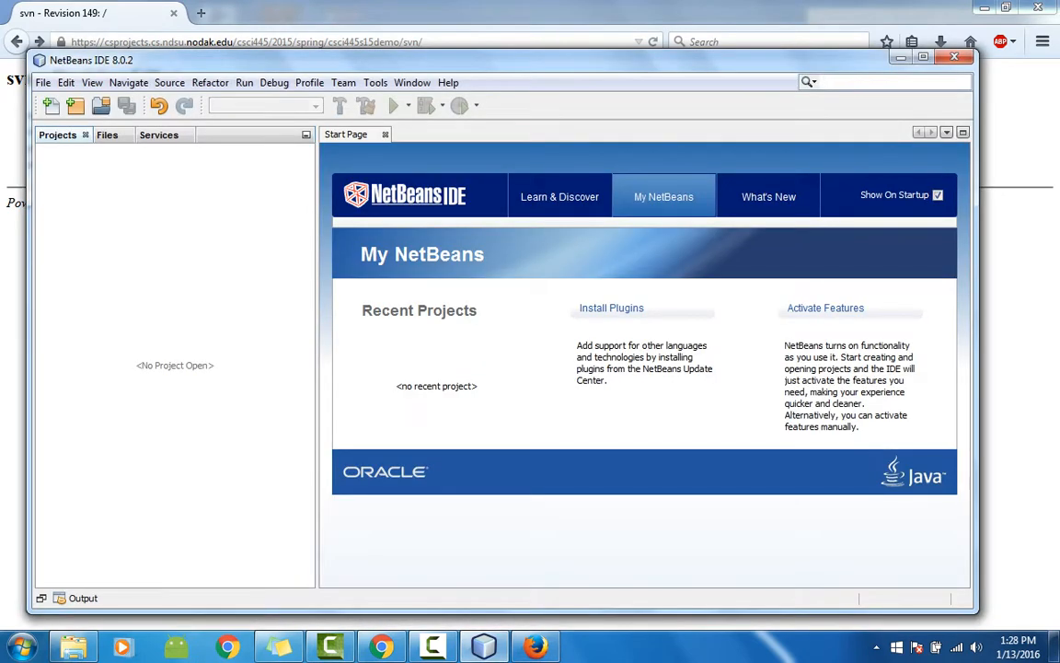
pyautogui.click(923, 57)
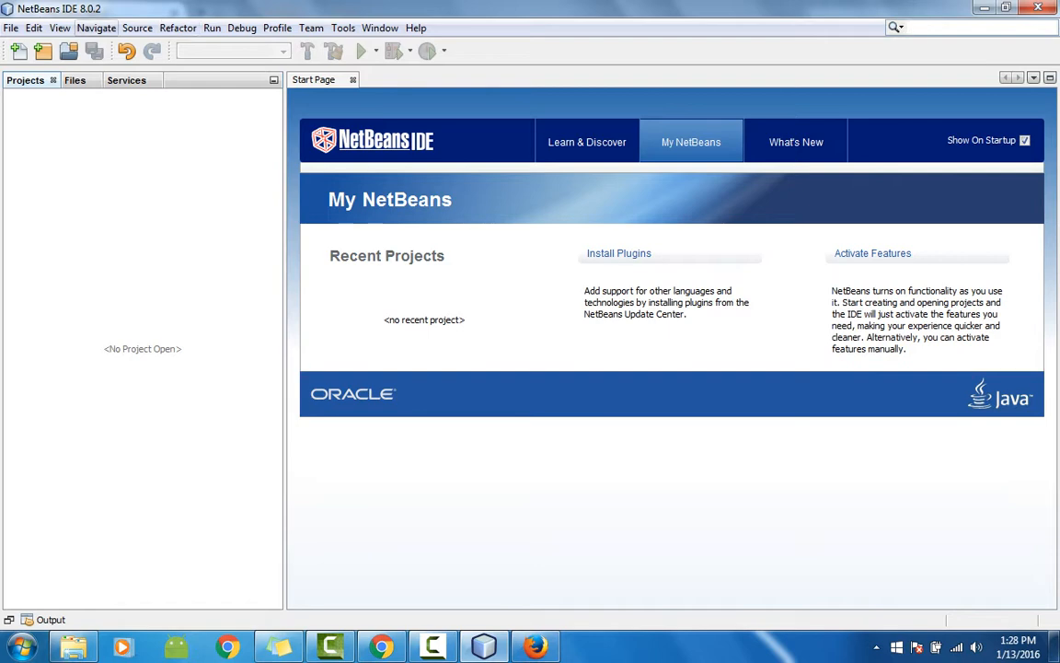
pyautogui.click(11, 28)
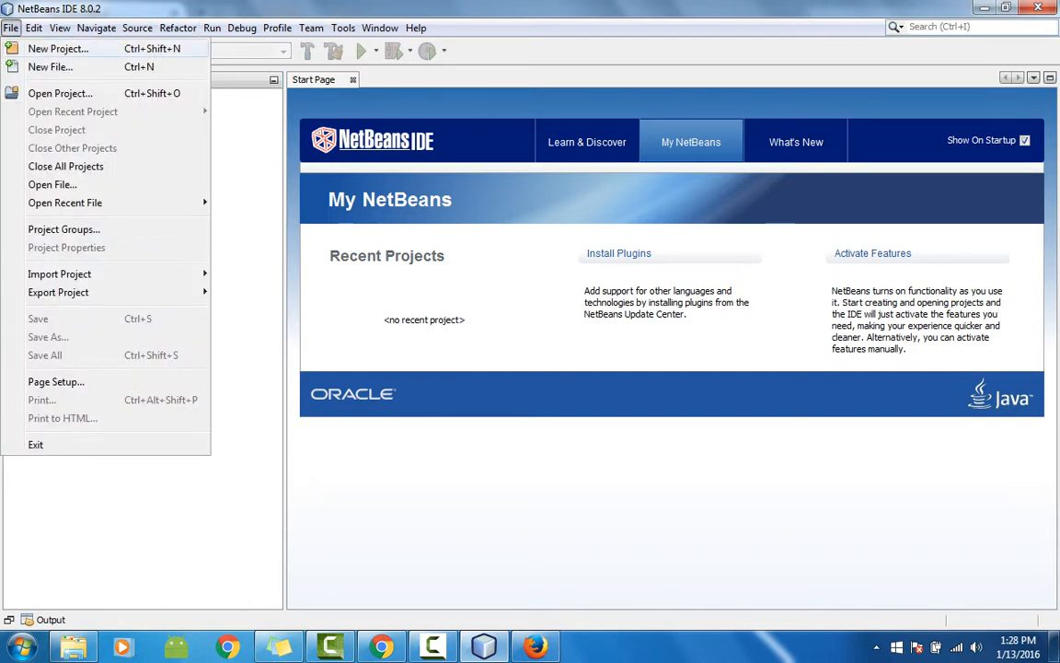
# Step: Create a Java Application project named Test located in CapstoneTest, and expand its node
pyautogui.click(57, 49)
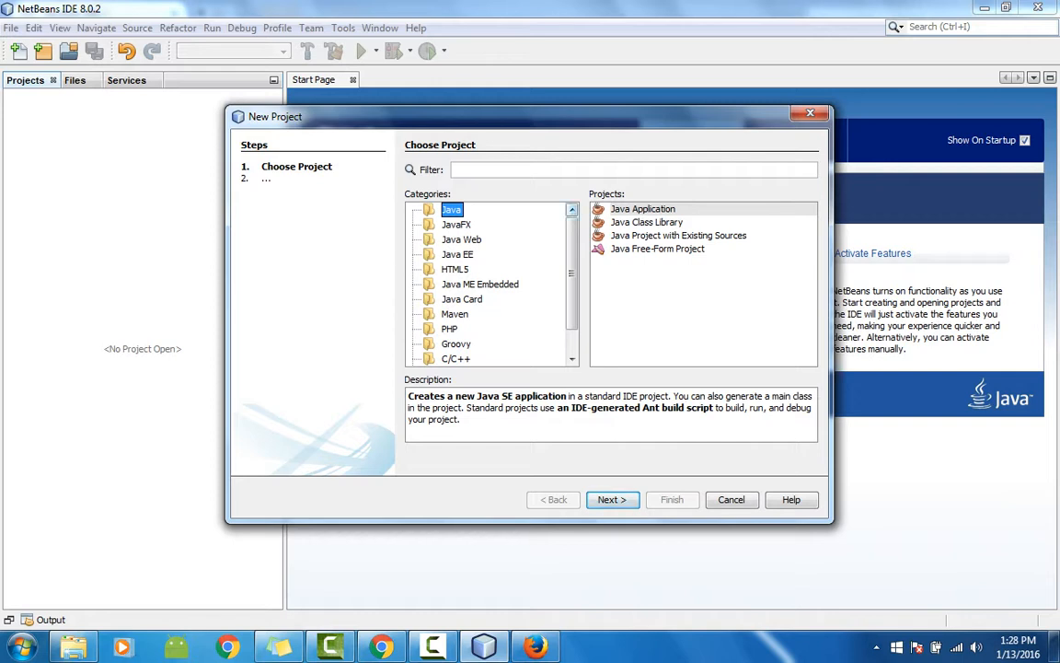
pyautogui.click(644, 208)
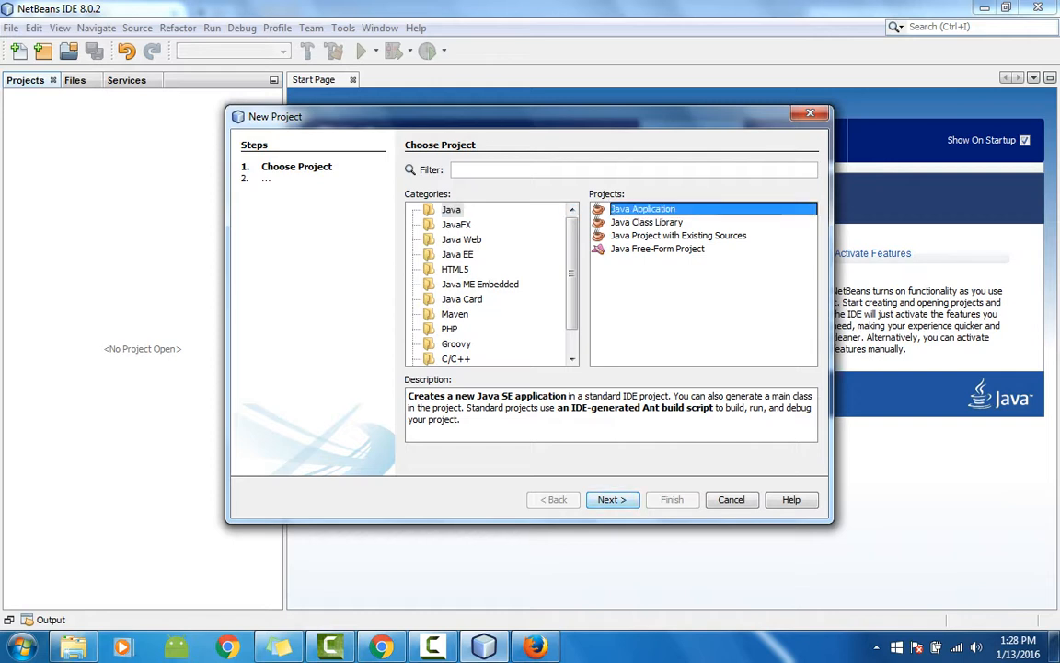
pyautogui.click(612, 499)
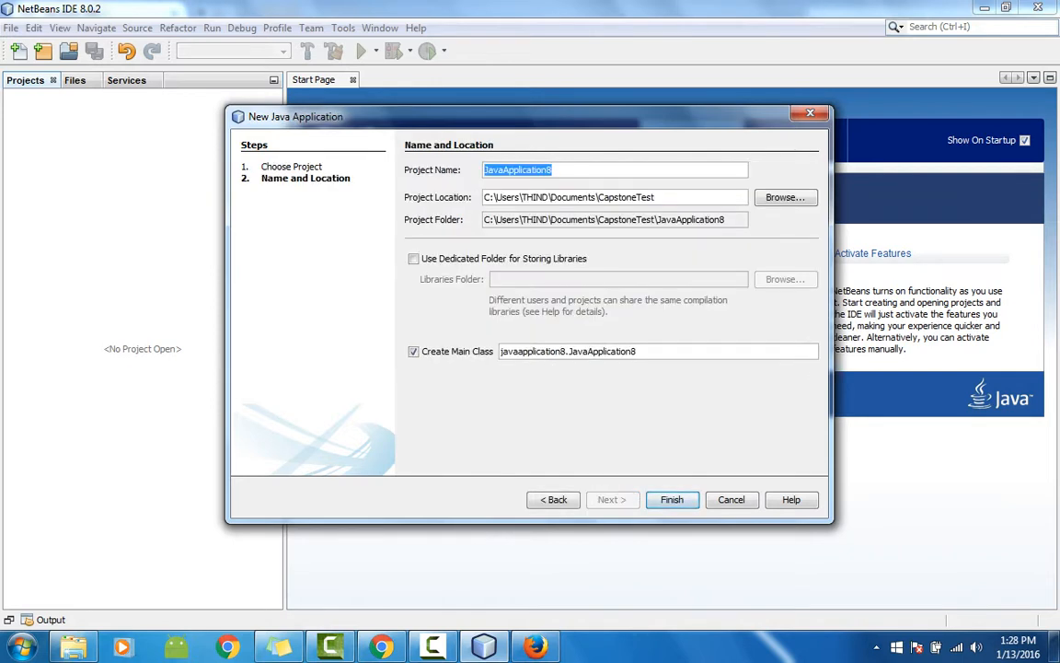
pyautogui.write('Test')
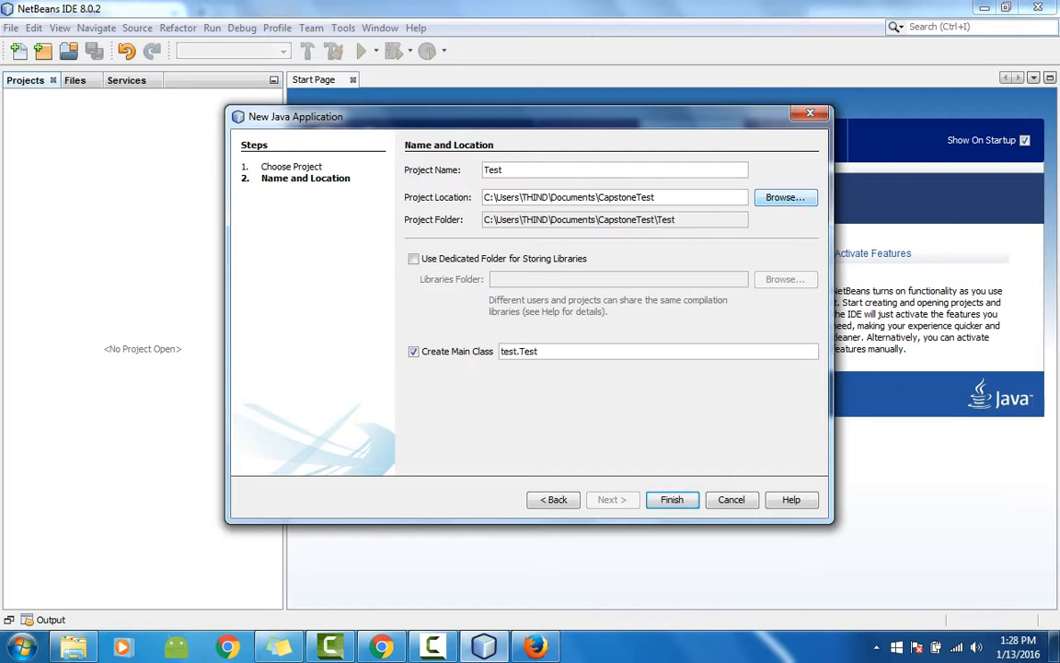
pyautogui.click(785, 197)
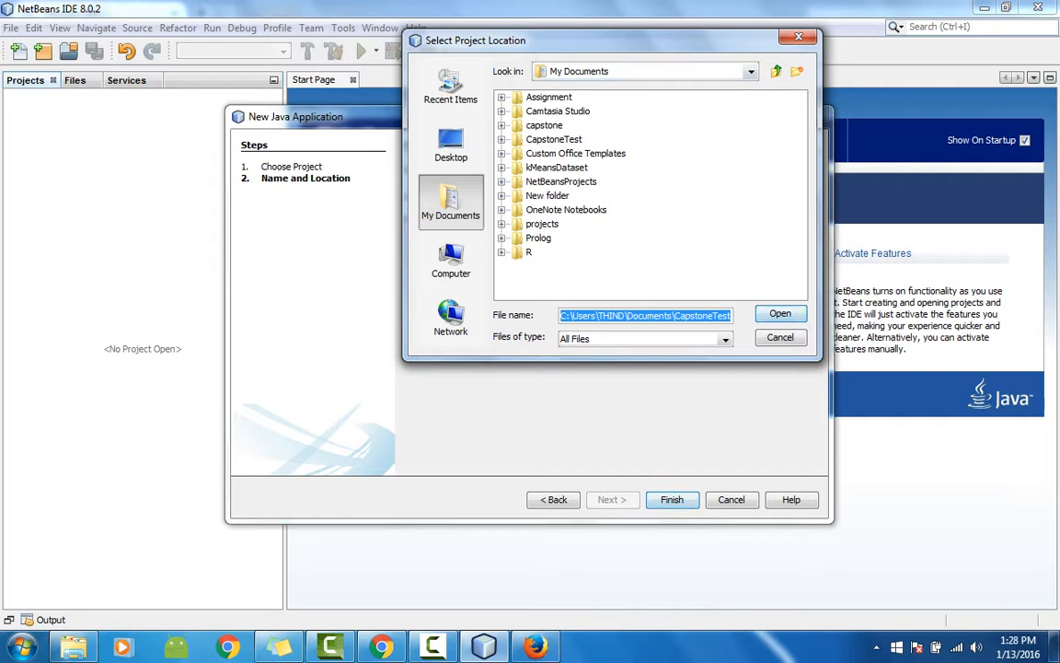
pyautogui.click(780, 314)
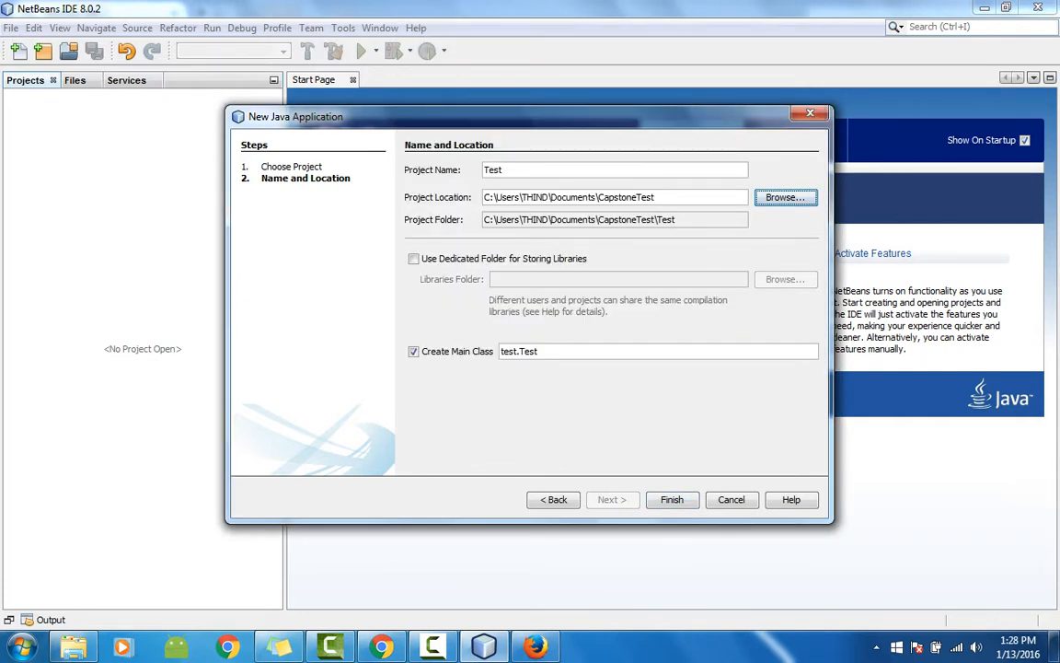
pyautogui.click(671, 500)
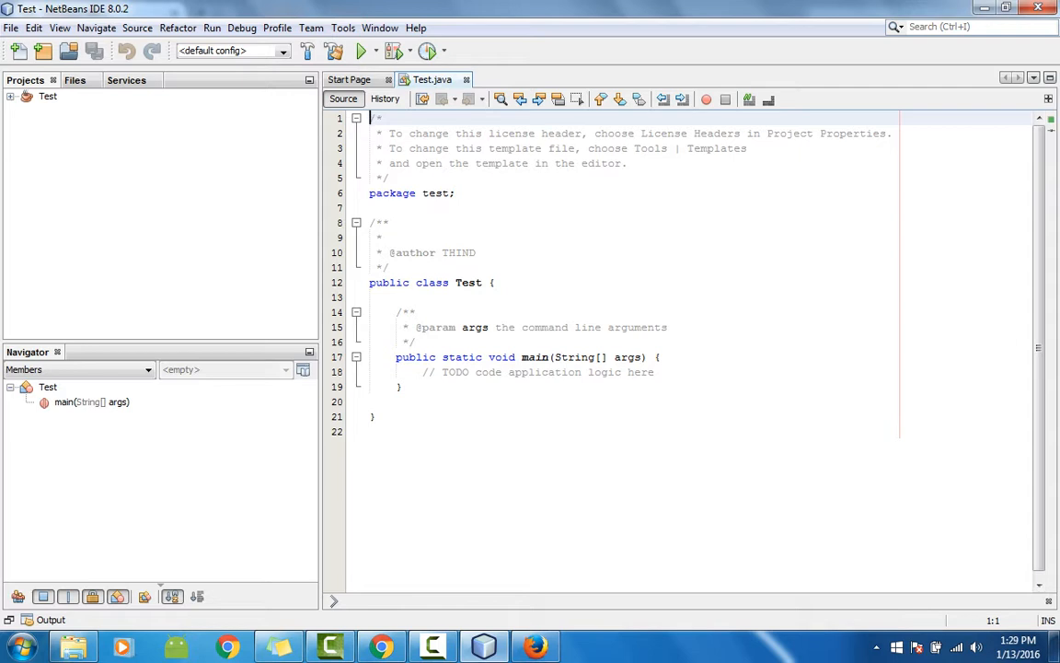
pyautogui.doubleClick(27, 95)
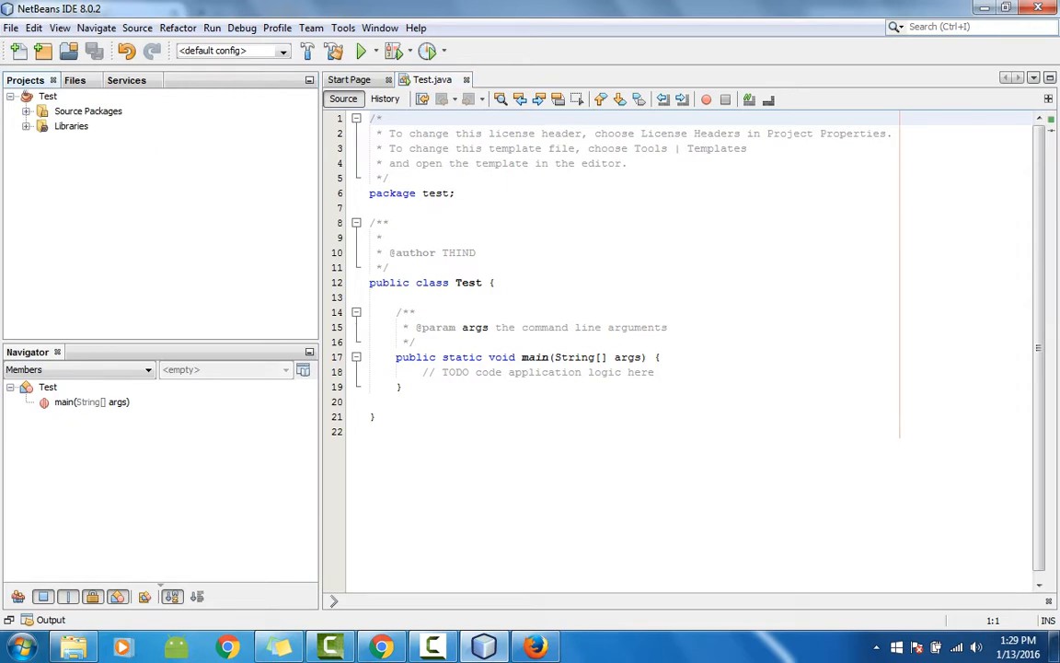
pyautogui.click(484, 646)
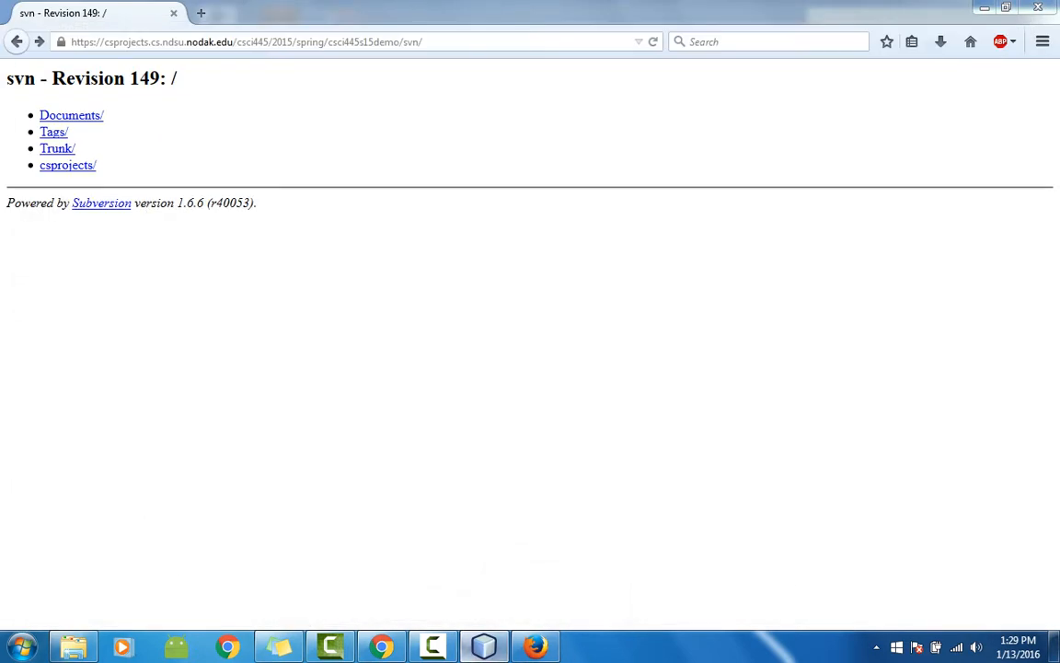
# Step: Inspect the Test project's files inside CapstoneTest, then return to the Documents library
pyautogui.click(73, 646)
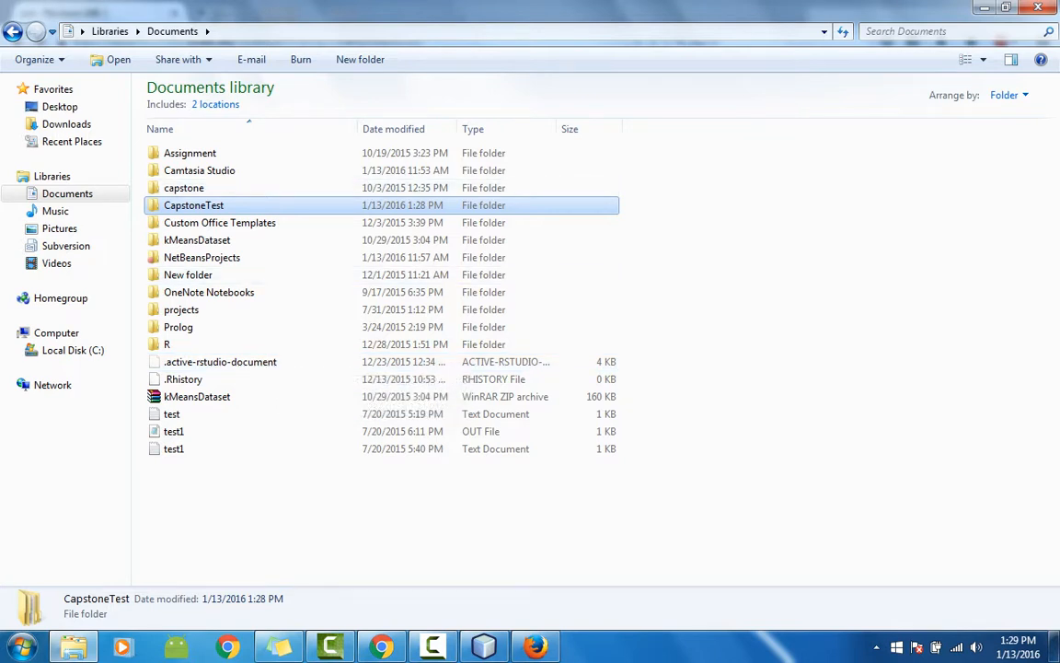
pyautogui.doubleClick(221, 205)
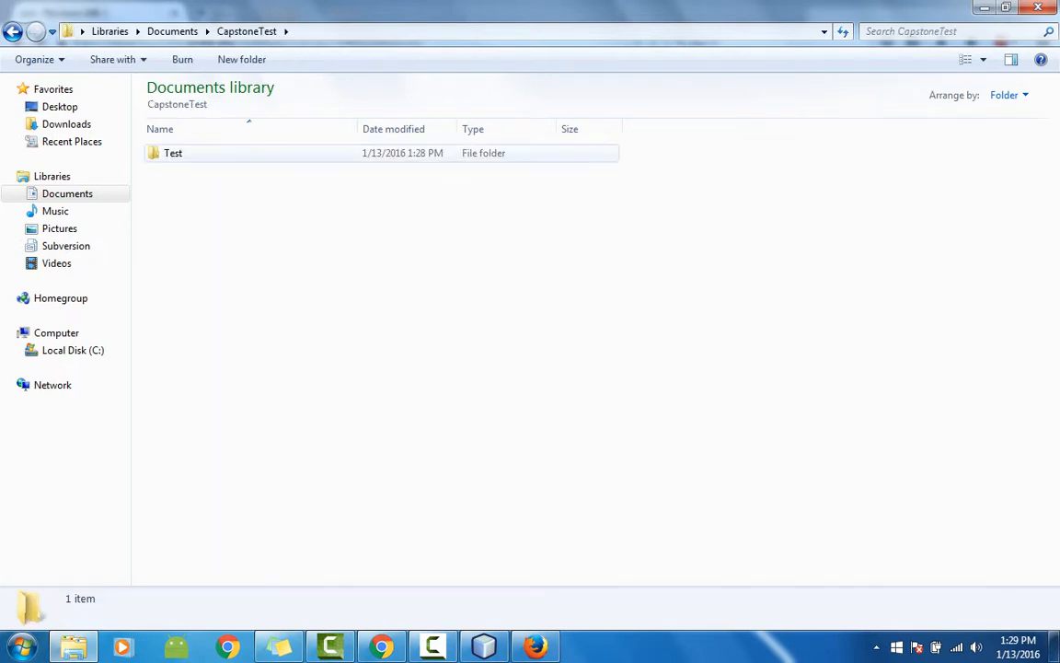
pyautogui.doubleClick(175, 153)
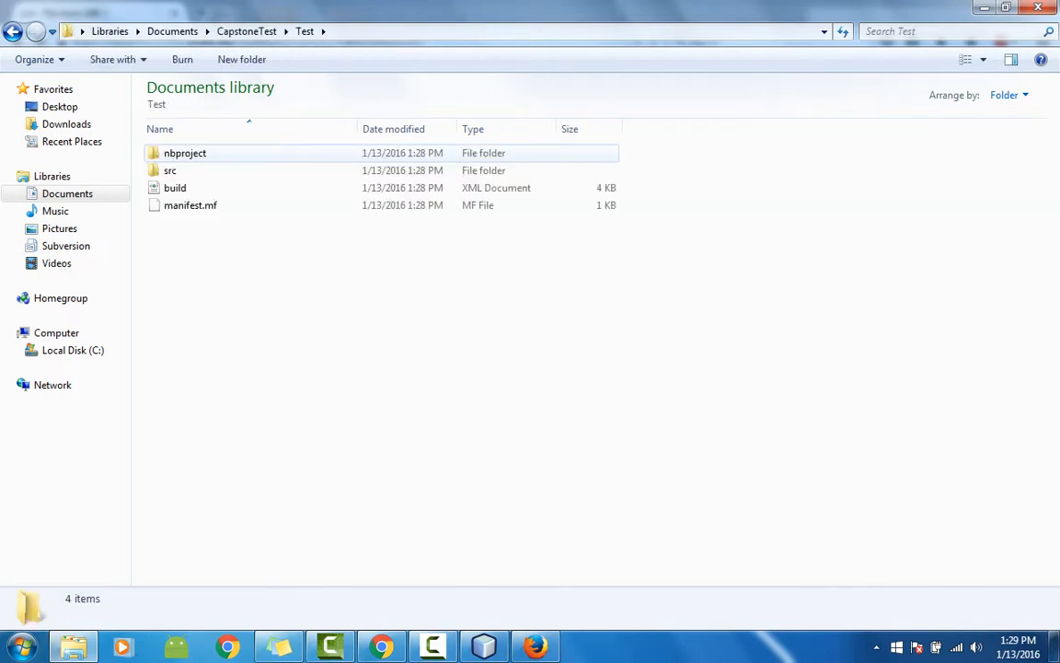
pyautogui.press('BackSpace')
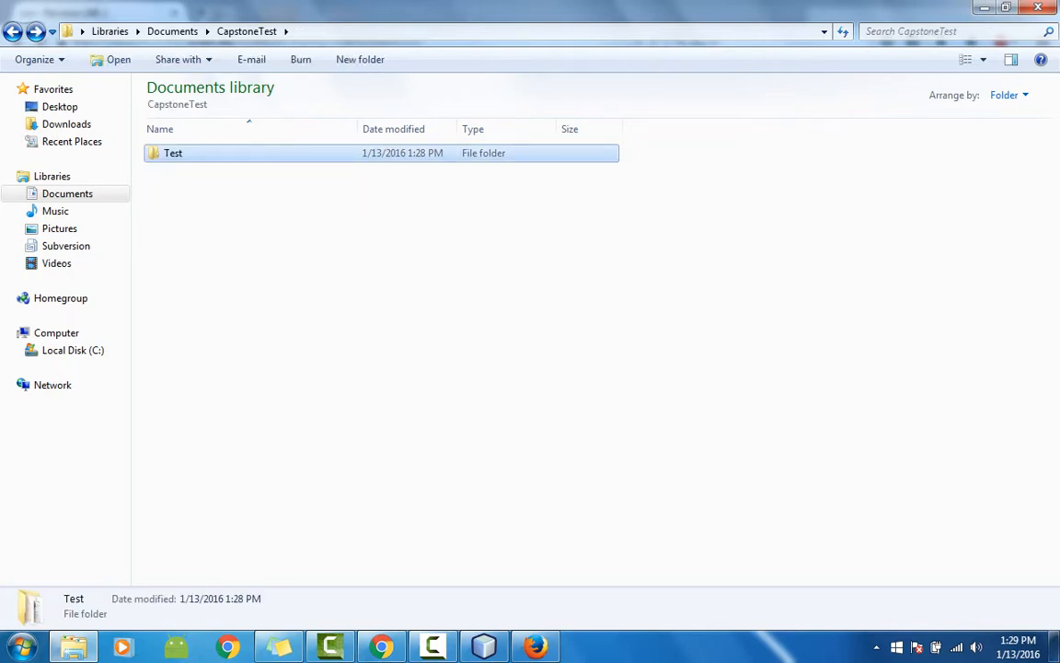
pyautogui.press('BackSpace')
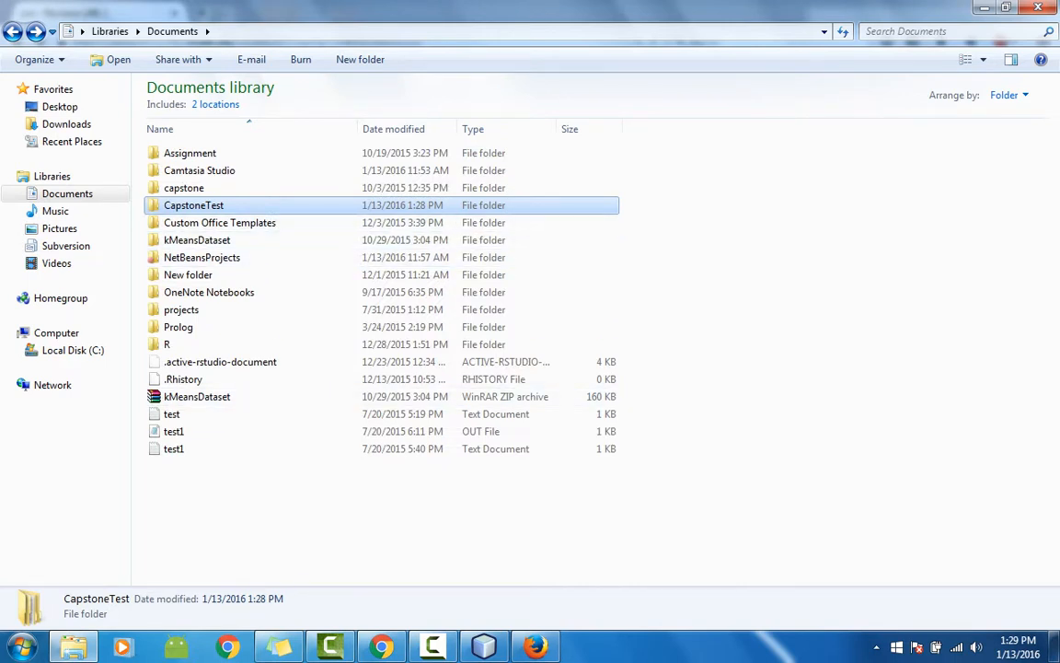
pyautogui.hotkey('shift', 'F10')
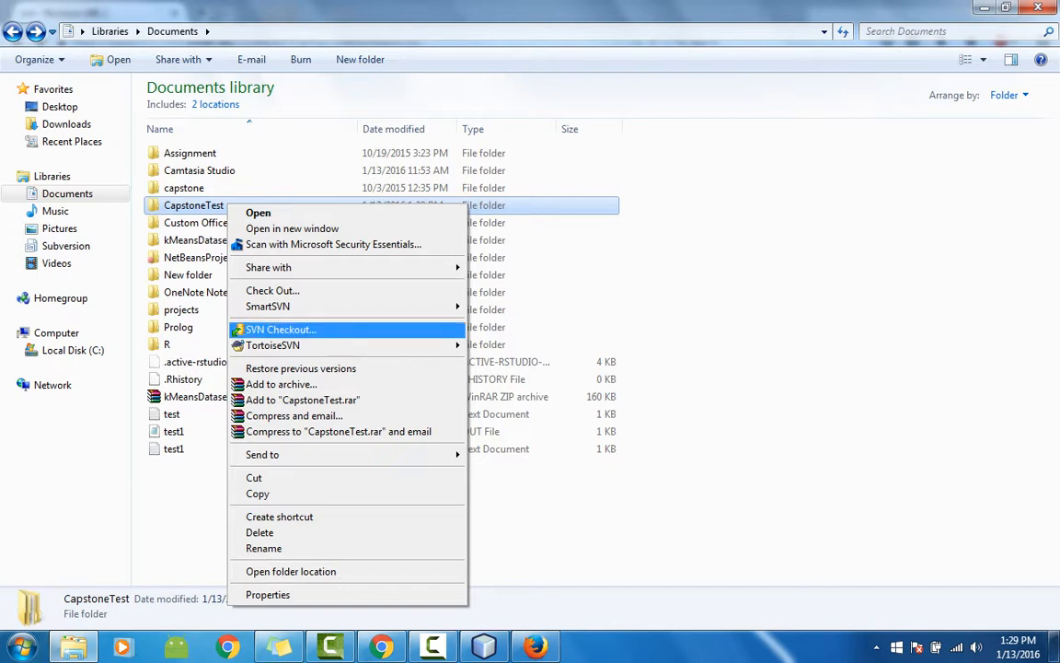
# Step: Choose TortoiseSVN's Repo-browser for the CapstoneTest folder
pyautogui.moveTo(276, 346)
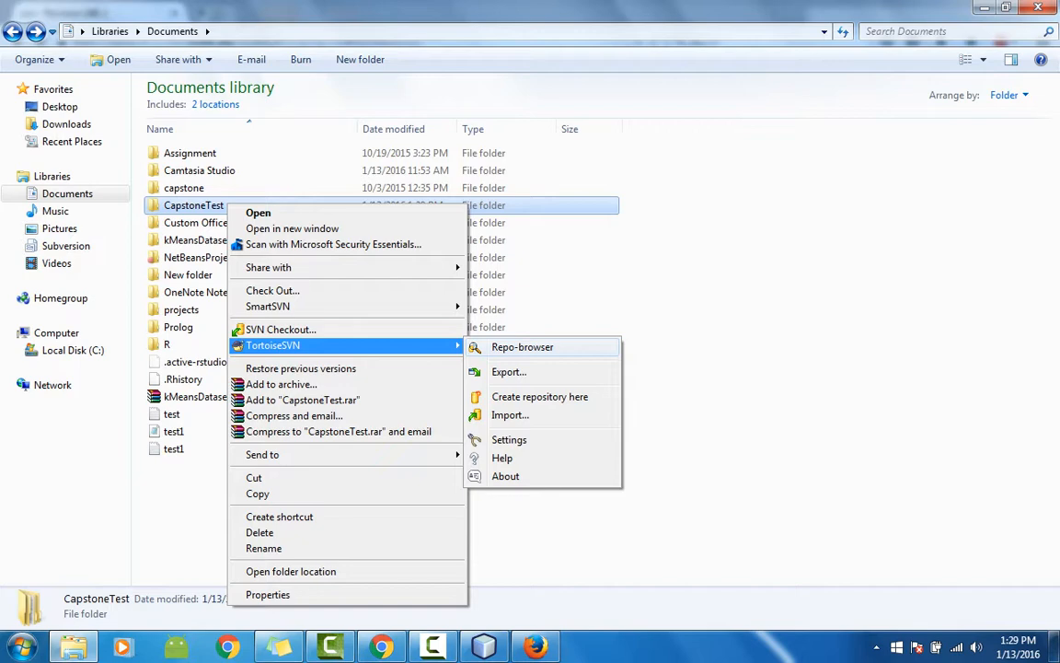
pyautogui.click(521, 347)
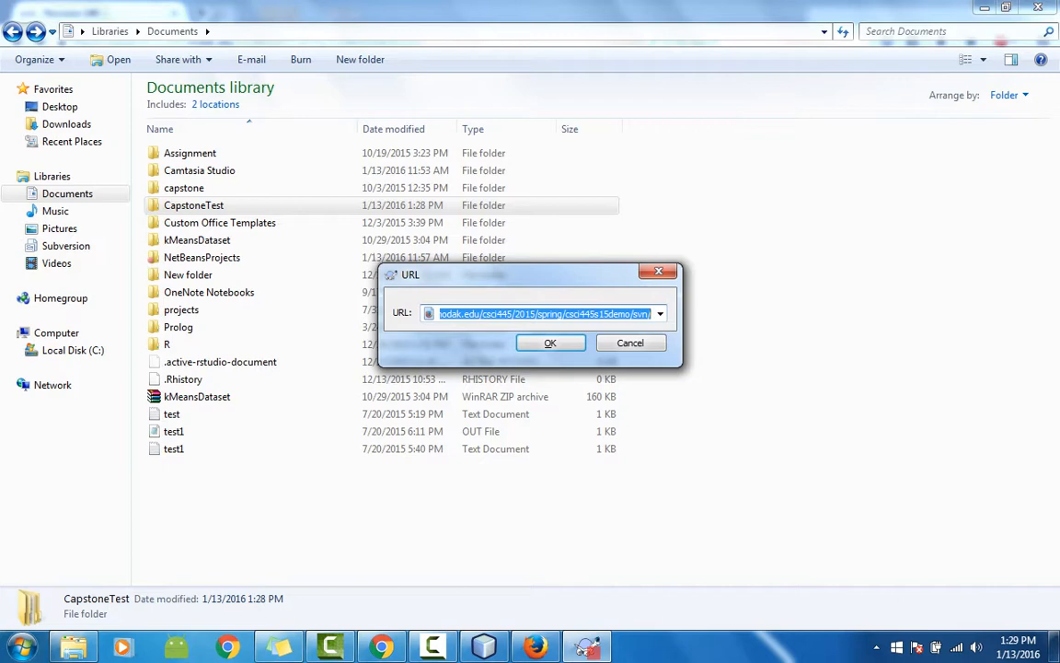
# Step: Compare the prefilled URL with the Firefox svn page, then accept it to open the Repository Browser
pyautogui.click(535, 647)
pyautogui.click(536, 647)
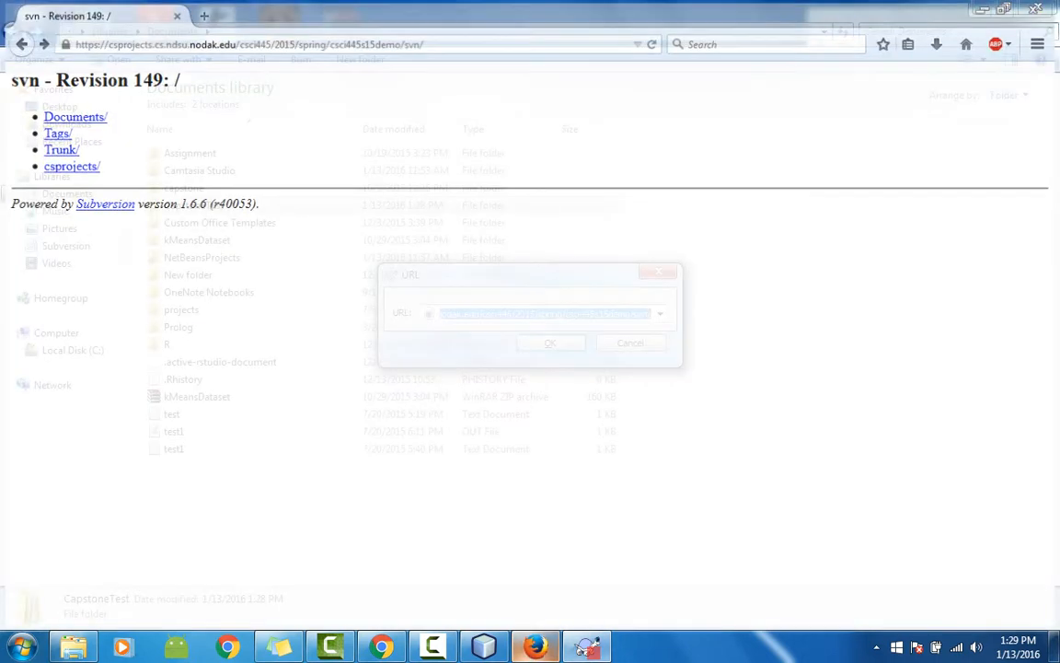
pyautogui.press('Return')
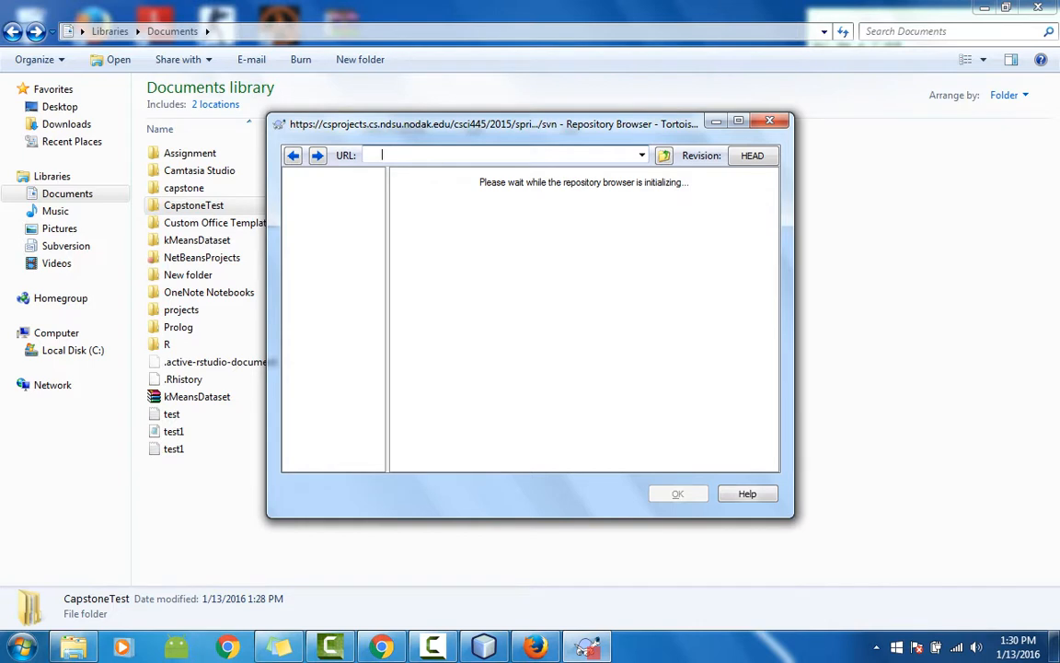
# Step: Let the Repository Browser load, select the repository root, and dismiss the colour-scheme prompt
pyautogui.hotkey('alt', 'Tab')
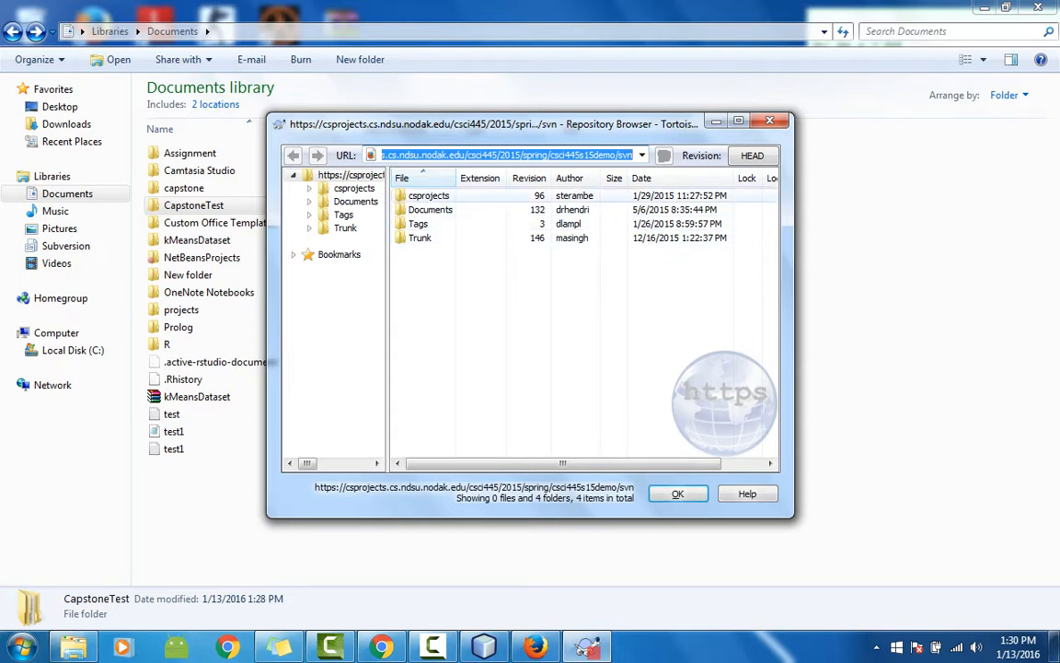
pyautogui.click(536, 646)
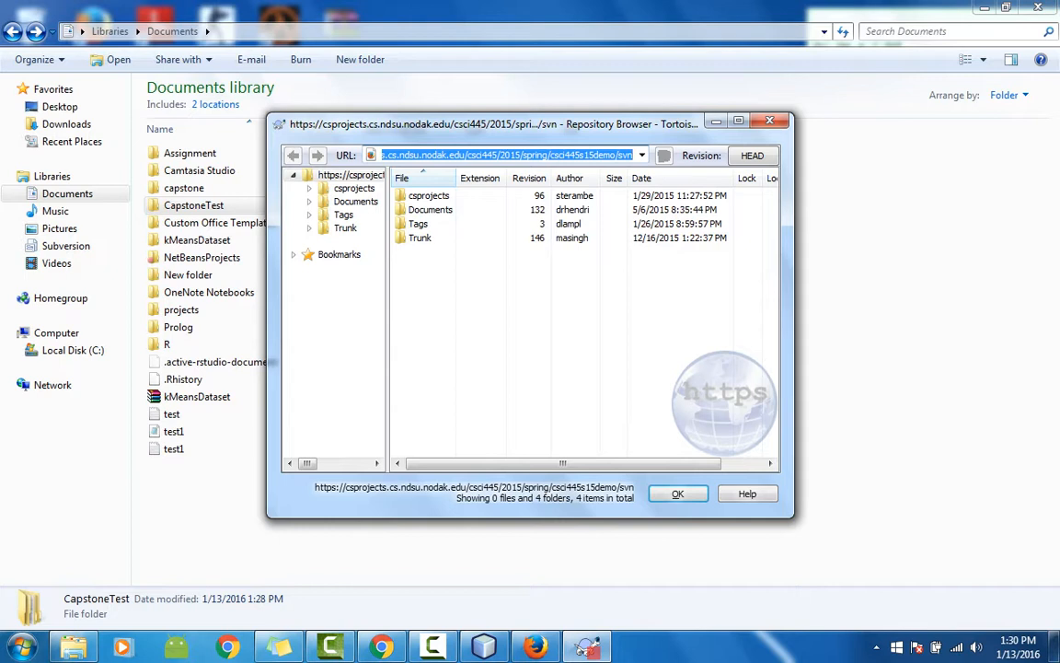
pyautogui.click(348, 174)
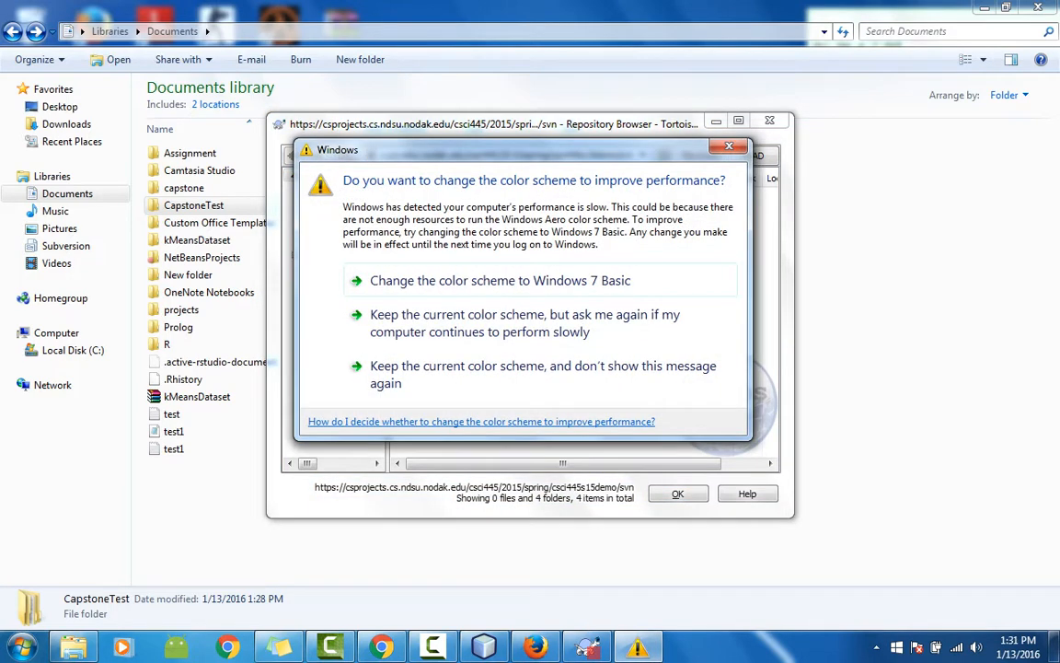
pyautogui.click(728, 146)
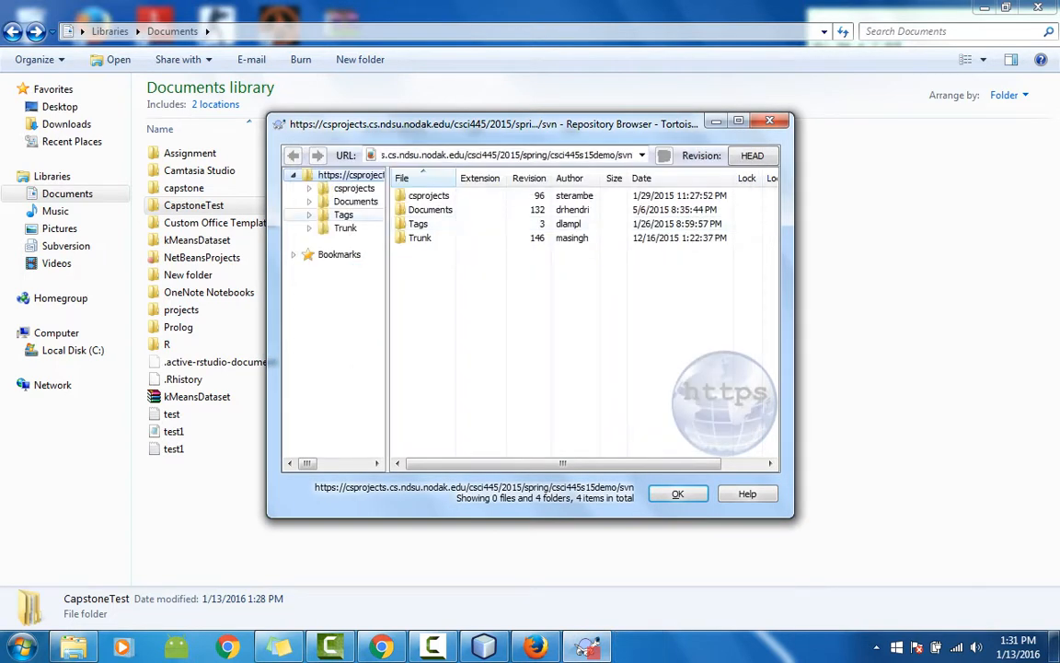
# Step: Create folder MSINGH at the repository root, committing with log message 'This is my first folder in SVN'
pyautogui.rightClick(342, 174)
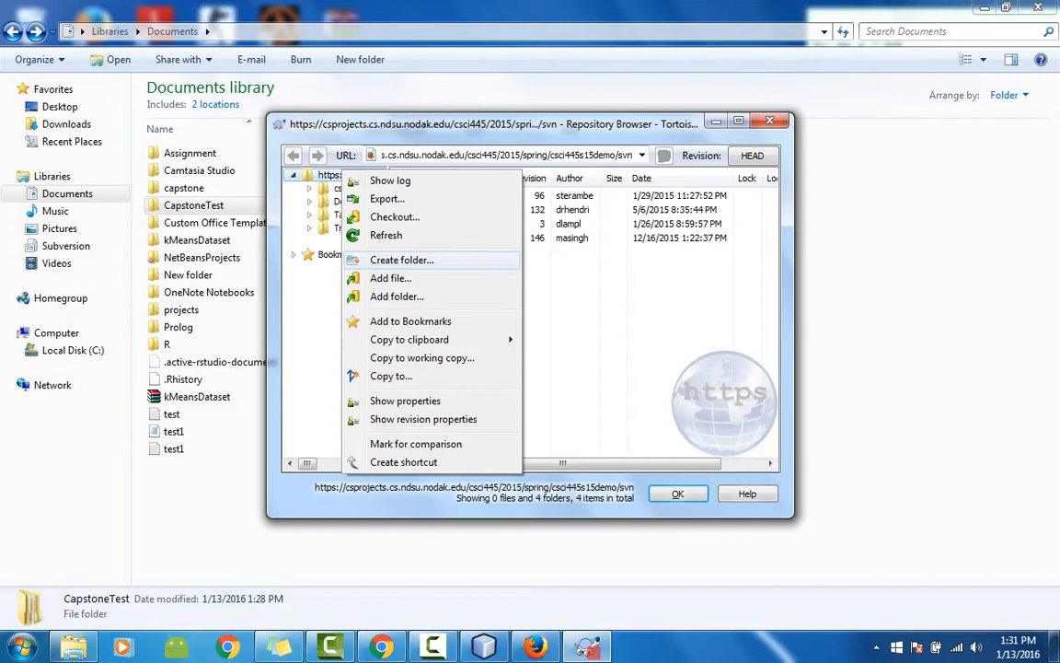
pyautogui.click(401, 259)
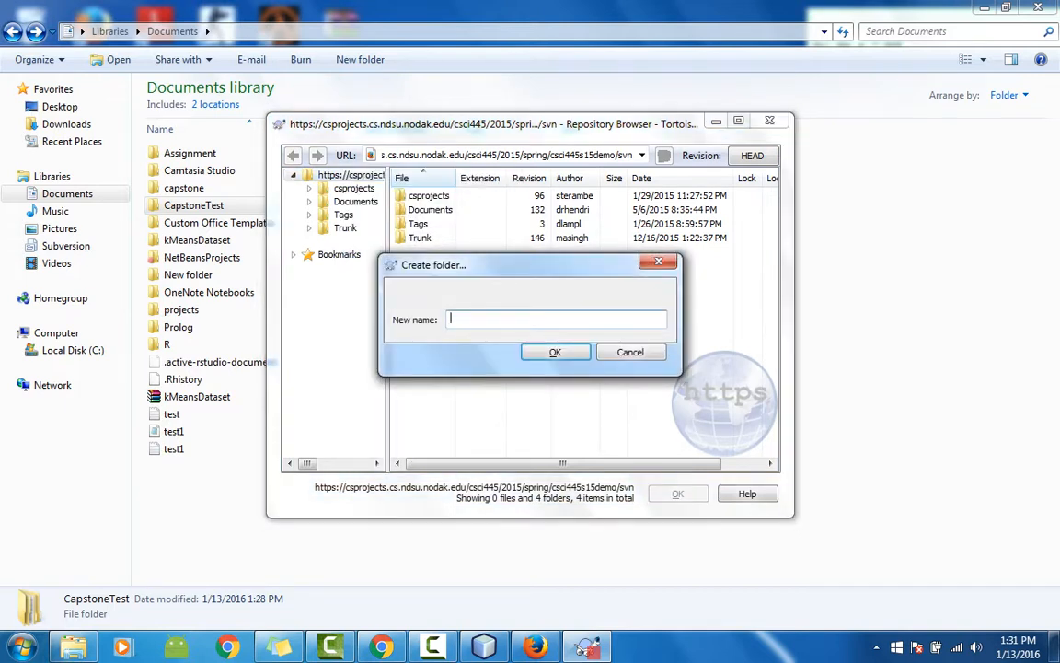
pyautogui.write('MSINGH')
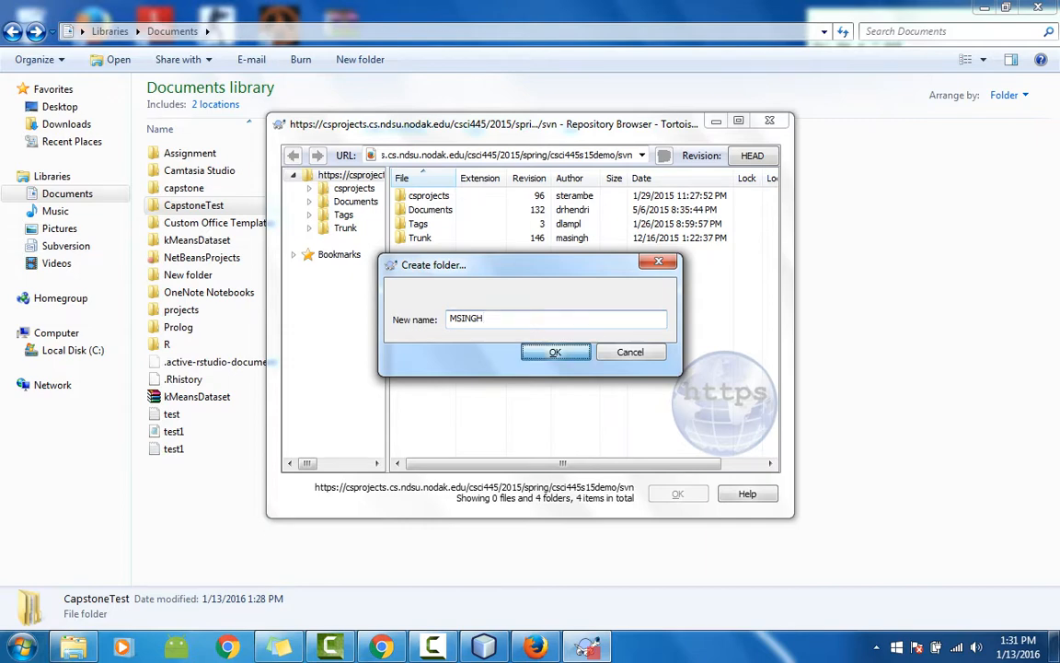
pyautogui.press('Return')
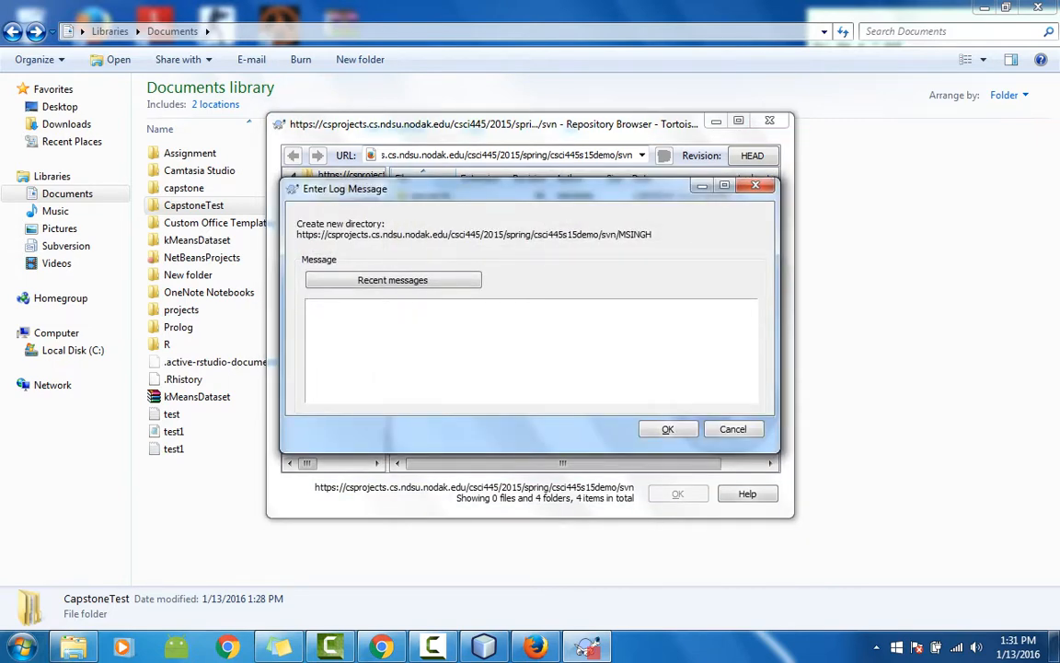
pyautogui.write('This is my first folder in SVN')
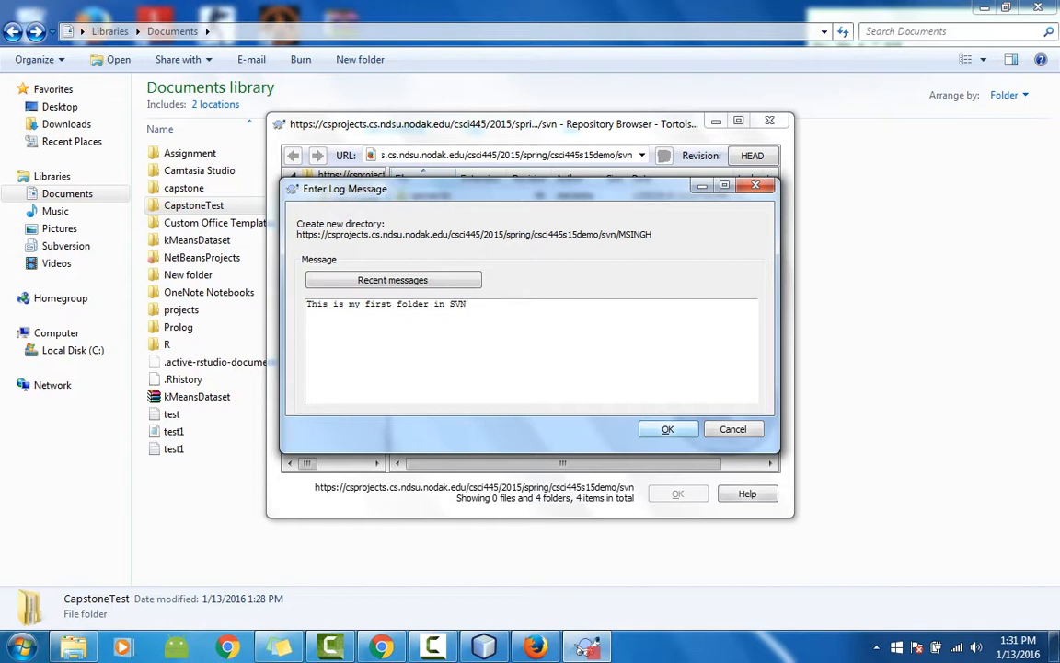
pyautogui.hotkey('ctrl', 'Return')
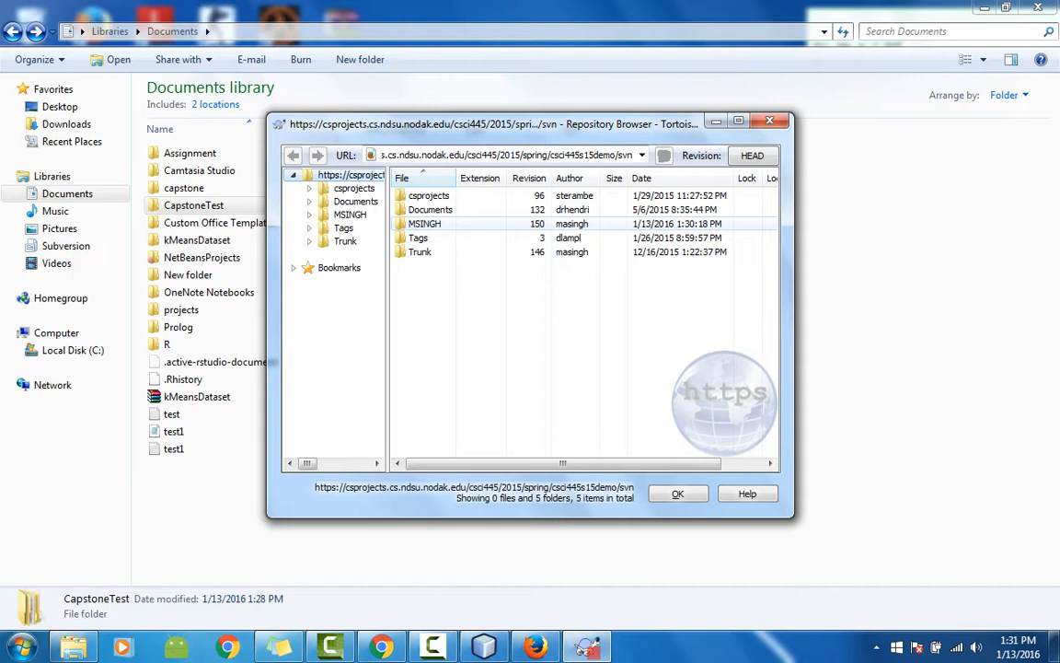
# Step: Check that MSINGH is empty in the Repository Browser, then close the browser
pyautogui.doubleClick(425, 224)
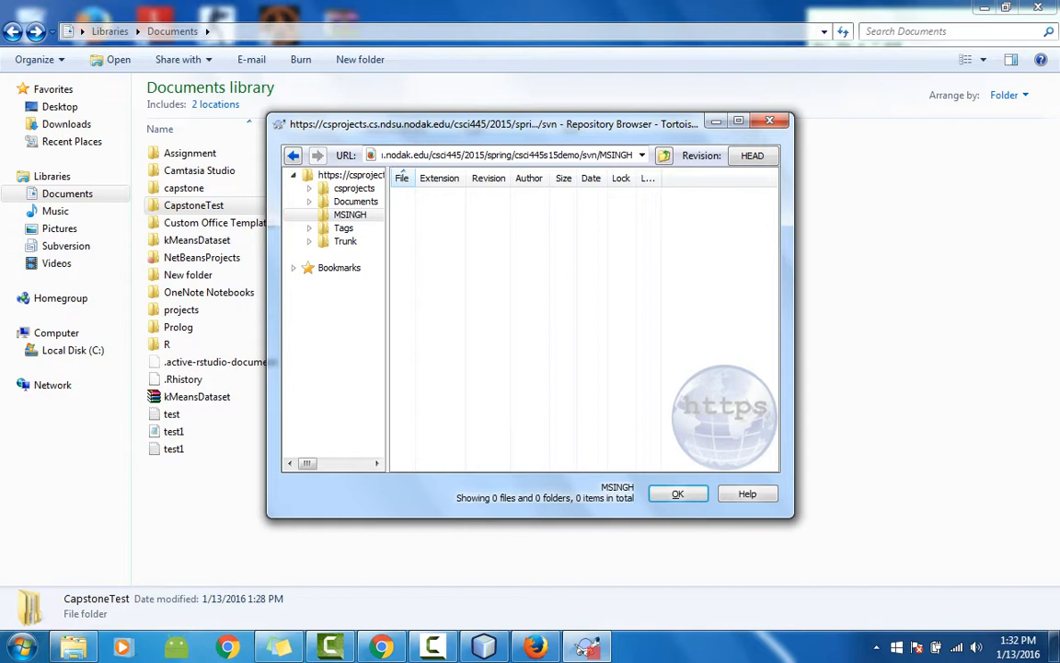
pyautogui.click(432, 647)
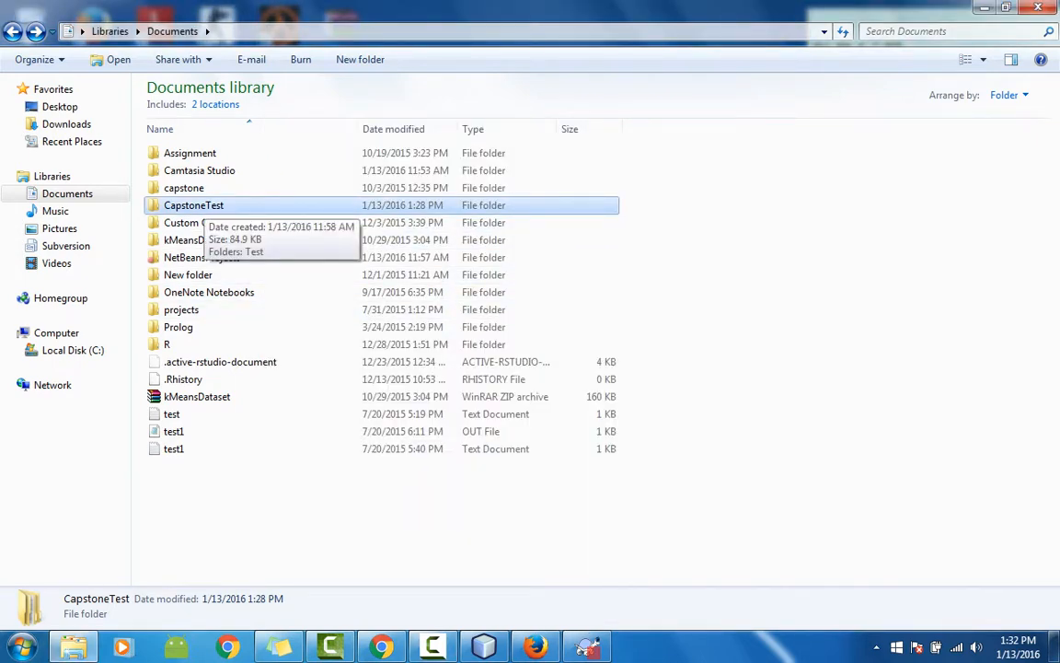
pyautogui.doubleClick(204, 205)
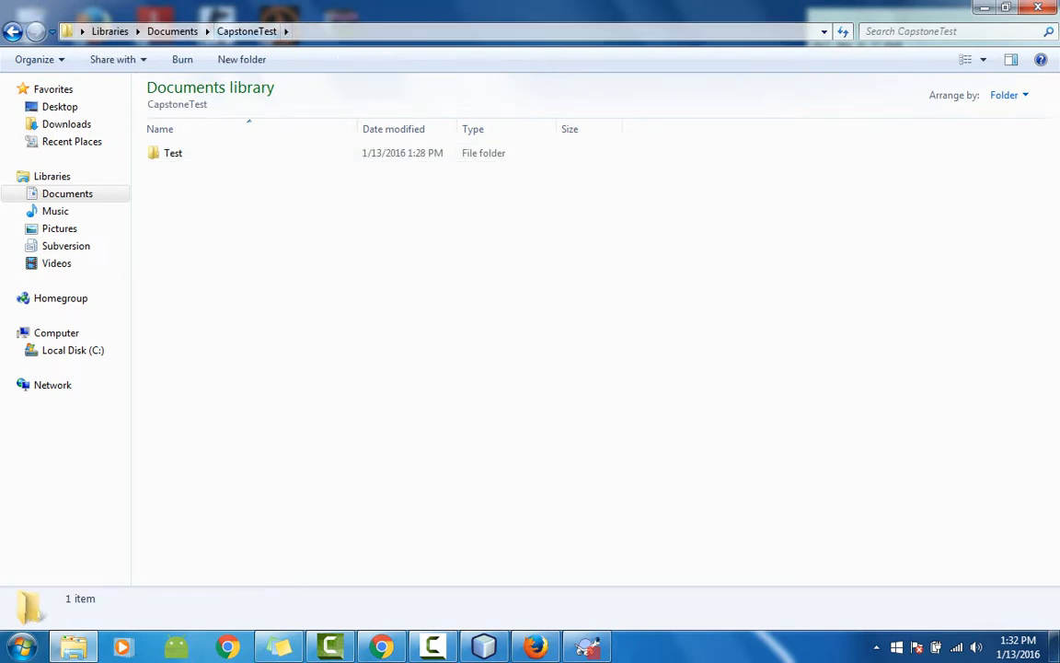
pyautogui.click(13, 31)
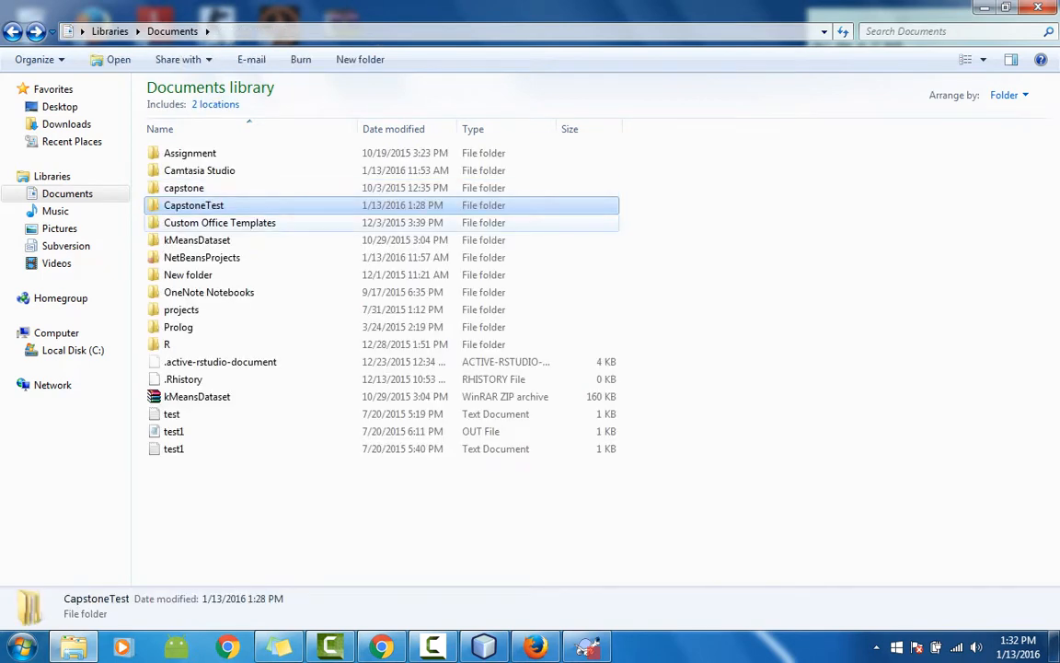
pyautogui.rightClick(230, 208)
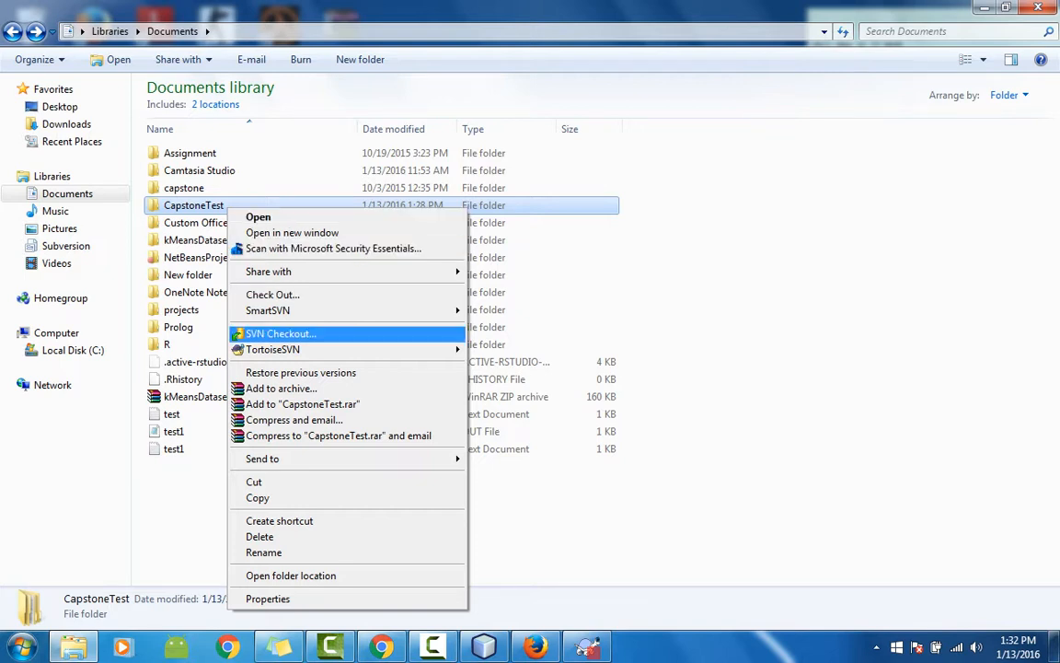
pyautogui.moveTo(349, 349)
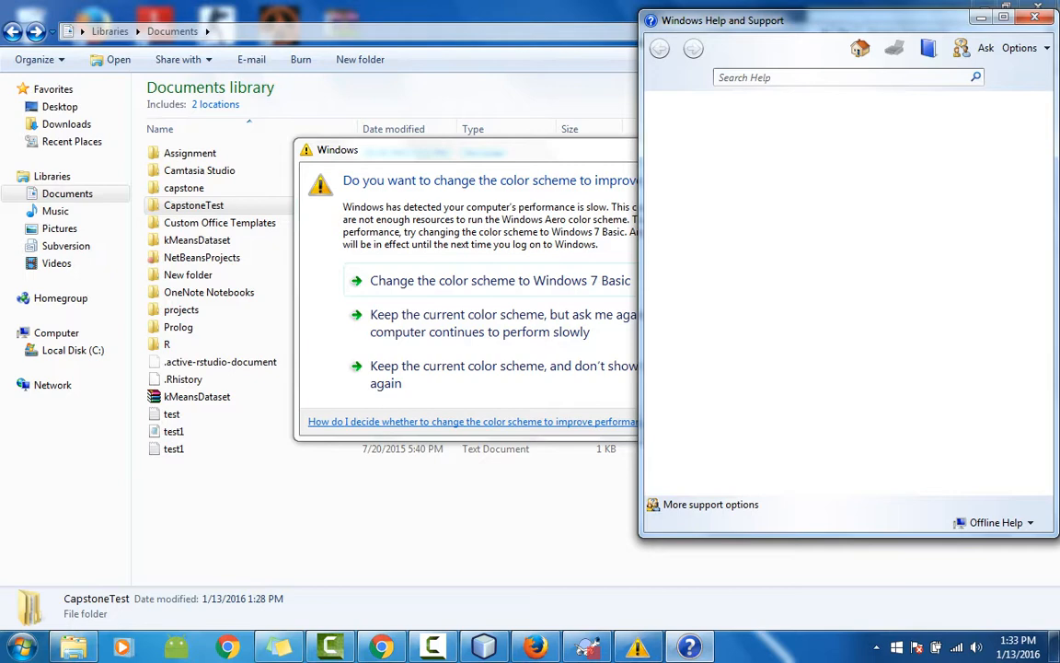
pyautogui.hotkey('alt', 'F4')
pyautogui.click(729, 146)
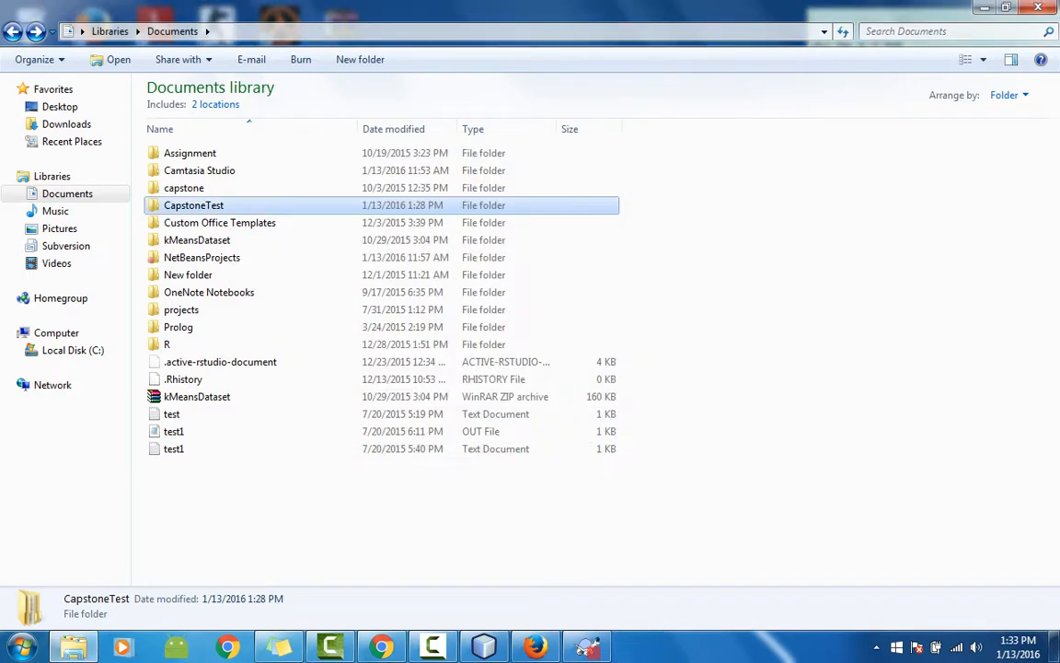
# Step: Start a TortoiseSVN import of CapstoneTest with the message 'This is my first import'
pyautogui.rightClick(226, 207)
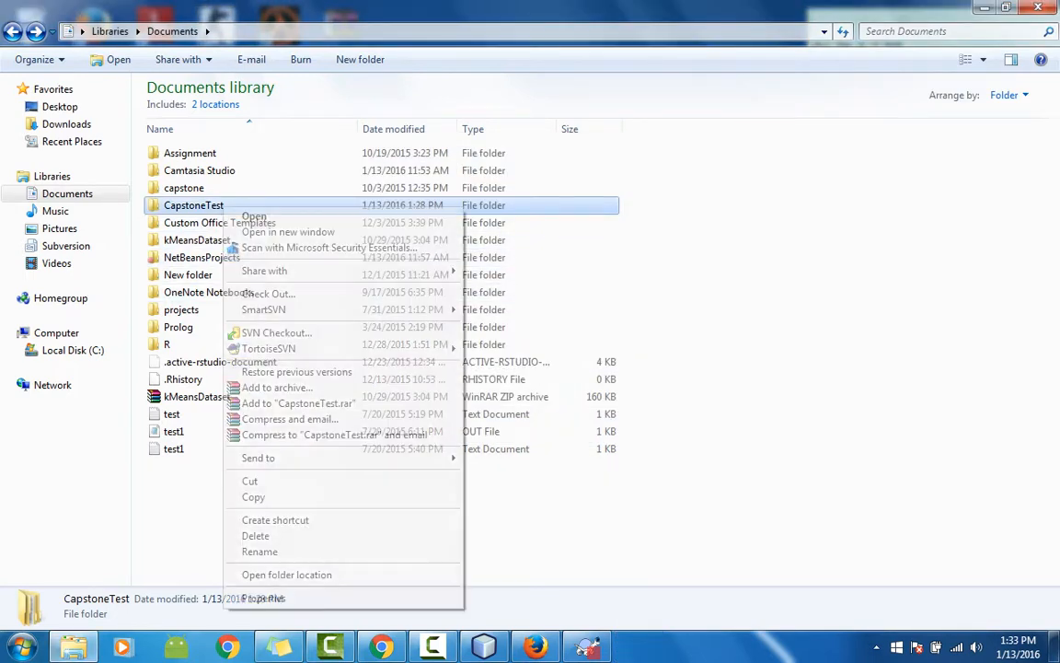
pyautogui.moveTo(433, 348)
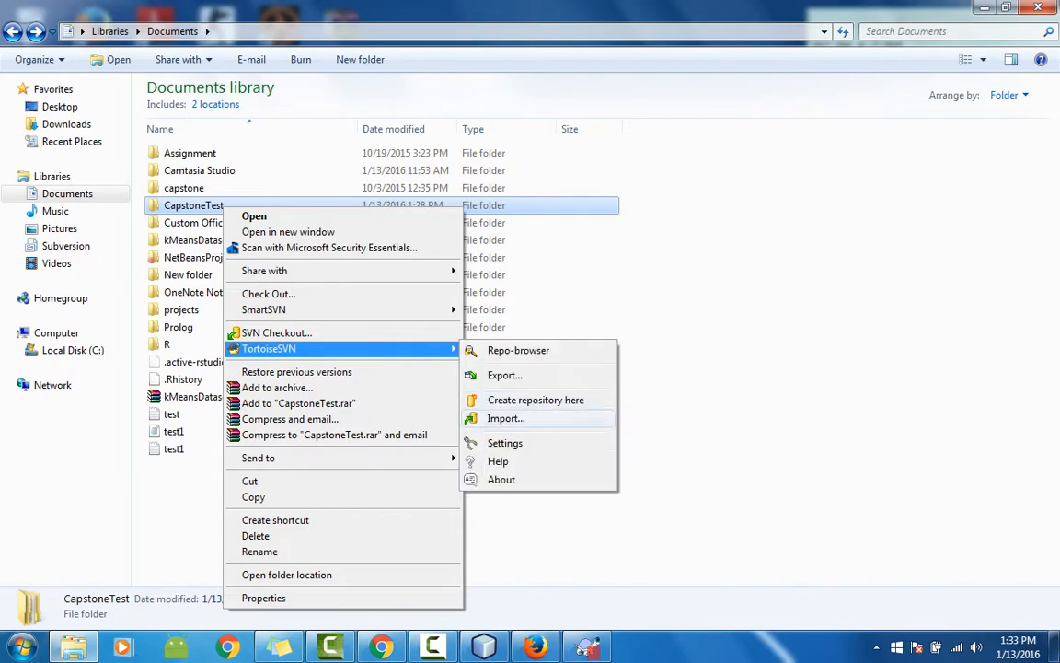
pyautogui.click(506, 418)
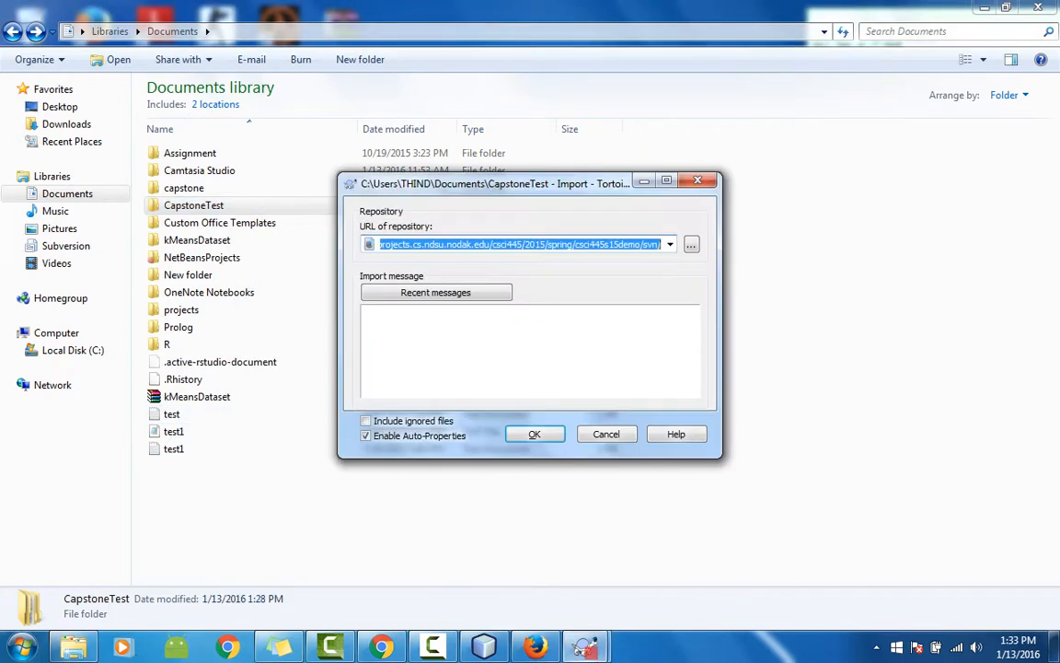
pyautogui.click(506, 345)
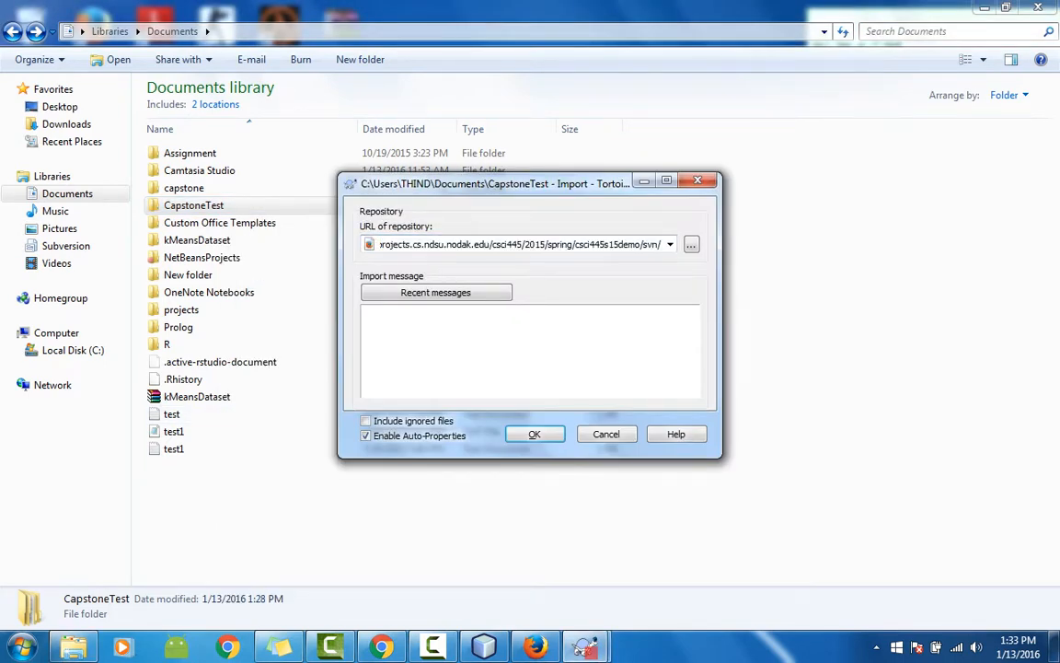
pyautogui.write('This is my first import')
# Step: Choose the MSINGH repository folder as the import destination and run the import
pyautogui.click(692, 245)
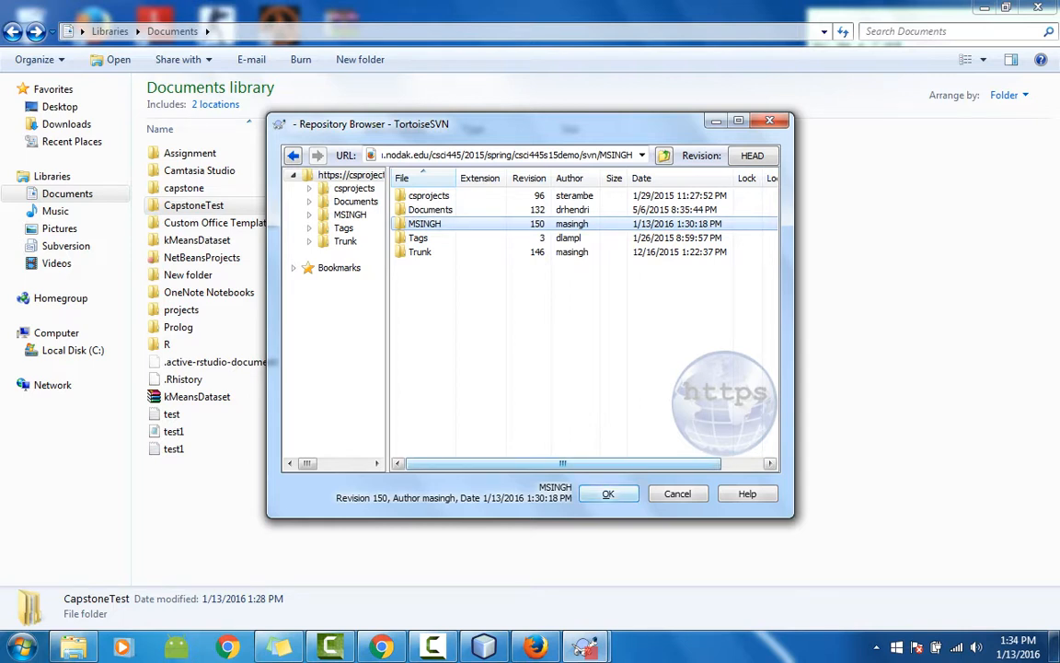
pyautogui.press('Return')
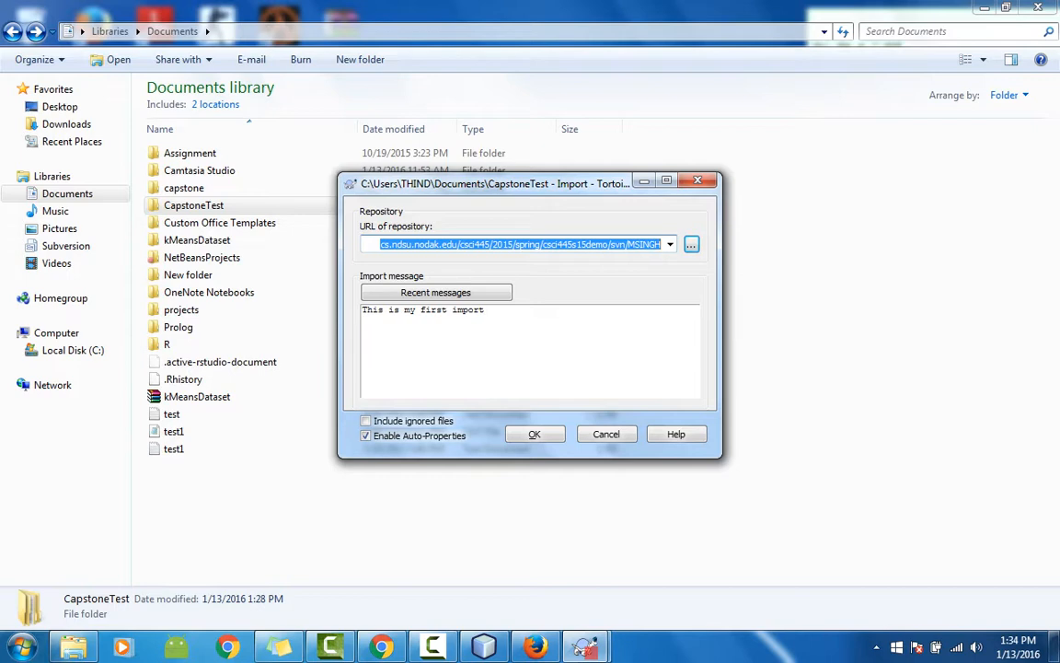
pyautogui.click(534, 434)
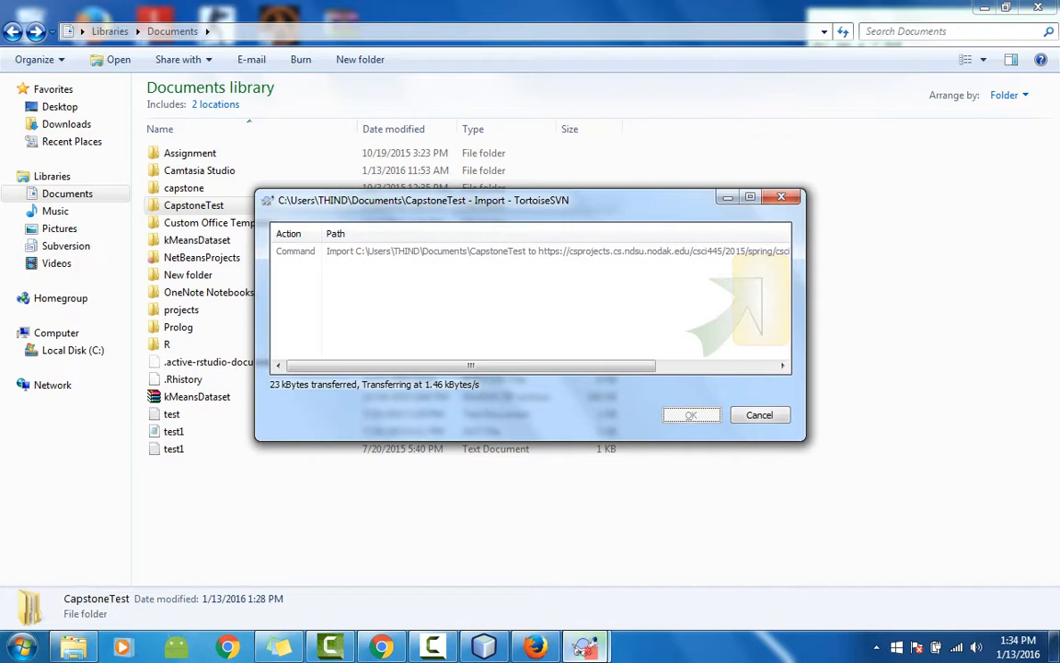
# Step: Close the Import Finished summary reporting revision 151 with 13 items added
pyautogui.moveTo(585, 647)
pyautogui.click(432, 647)
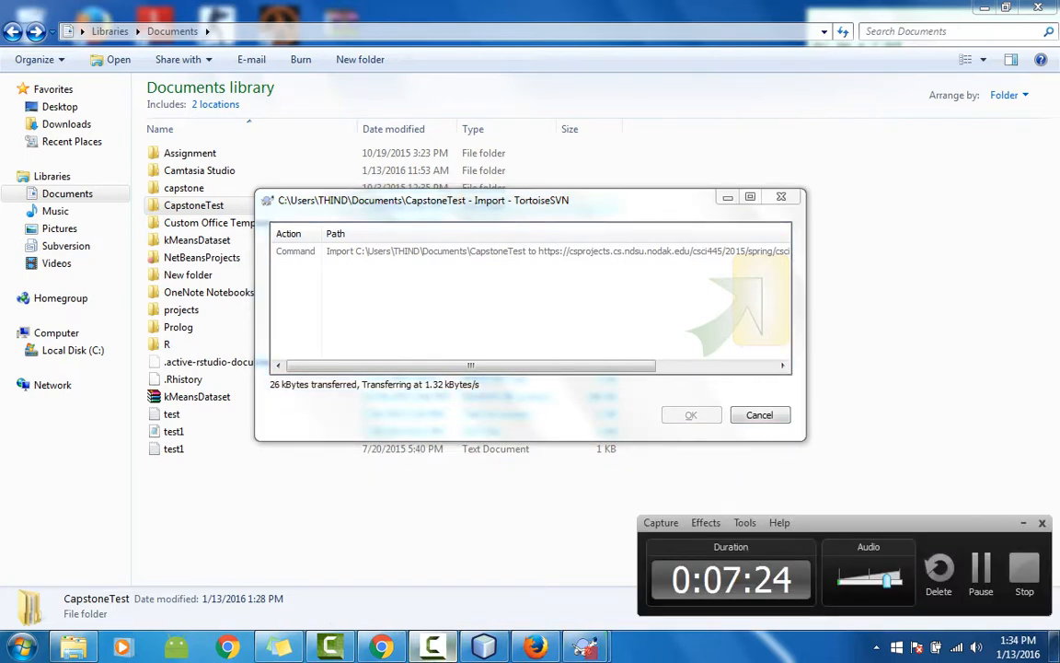
pyautogui.click(981, 570)
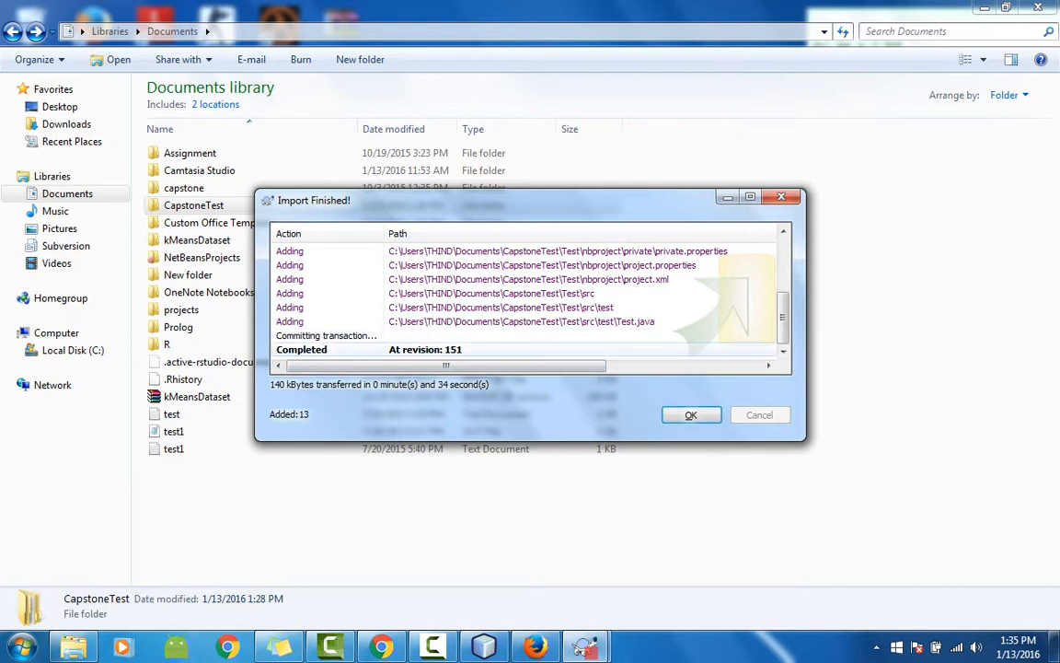
pyautogui.click(691, 414)
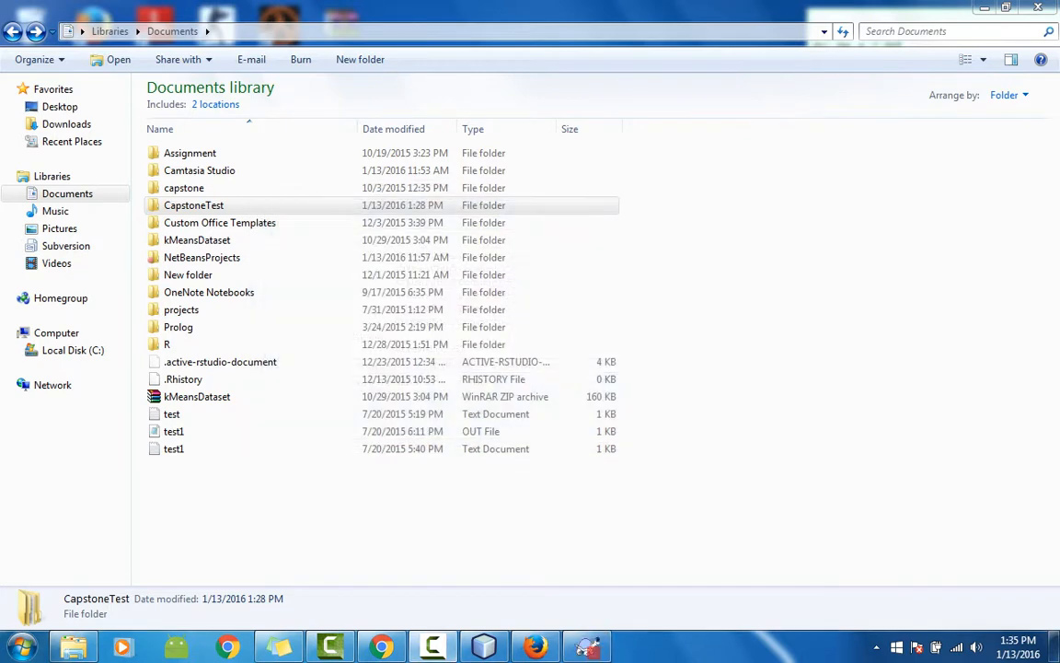
# Step: Reload the SVN page in Firefox and browse MSINGH/Test/src/test at revision 151
pyautogui.click(534, 647)
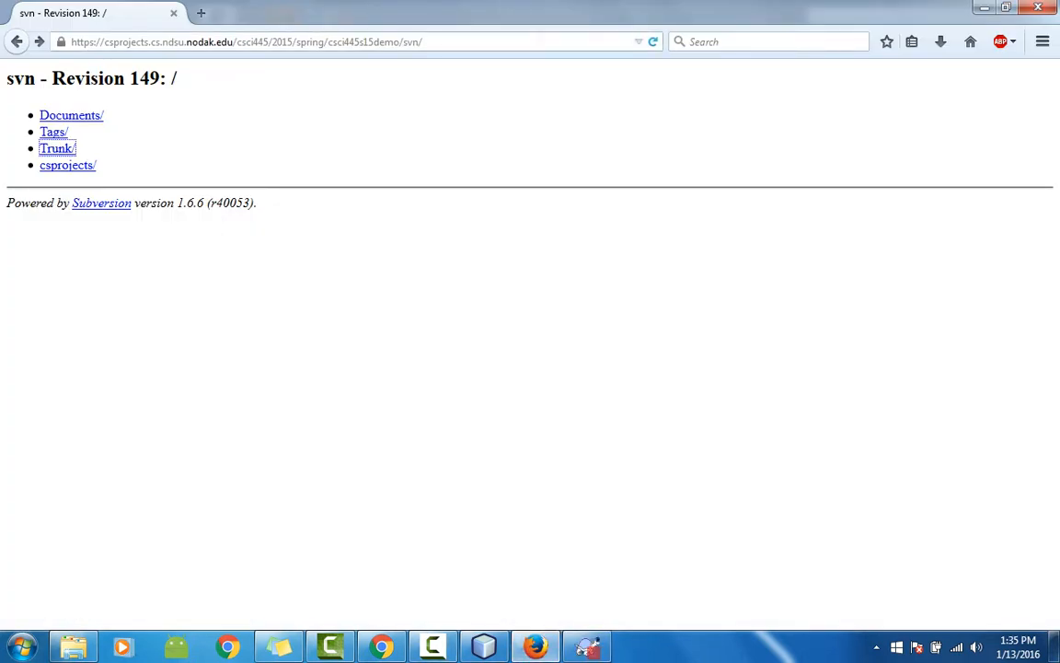
pyautogui.click(653, 41)
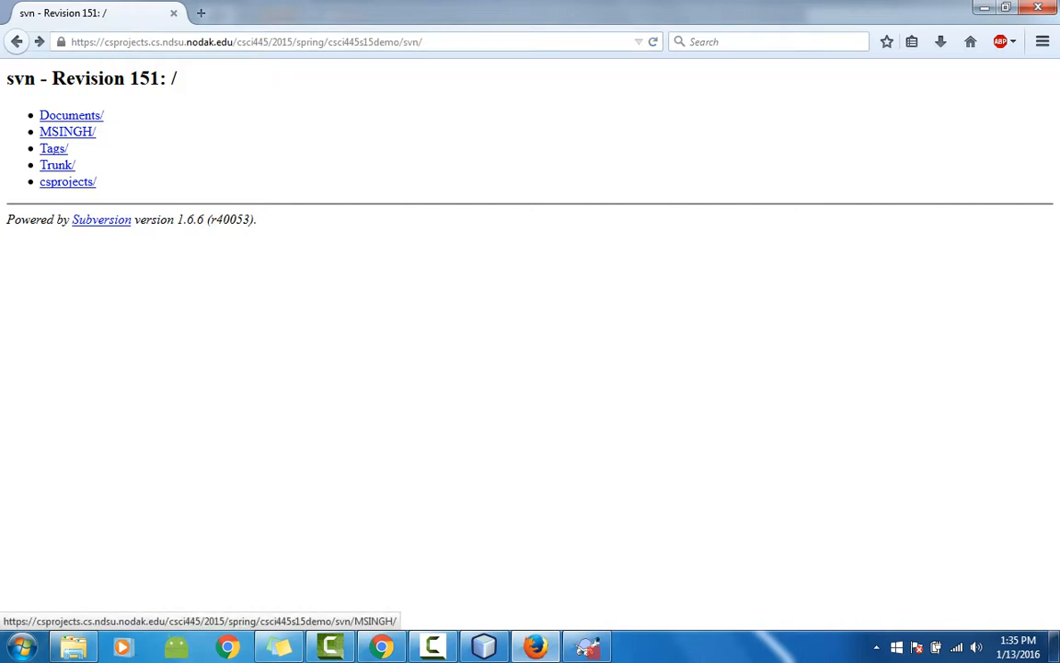
pyautogui.click(67, 131)
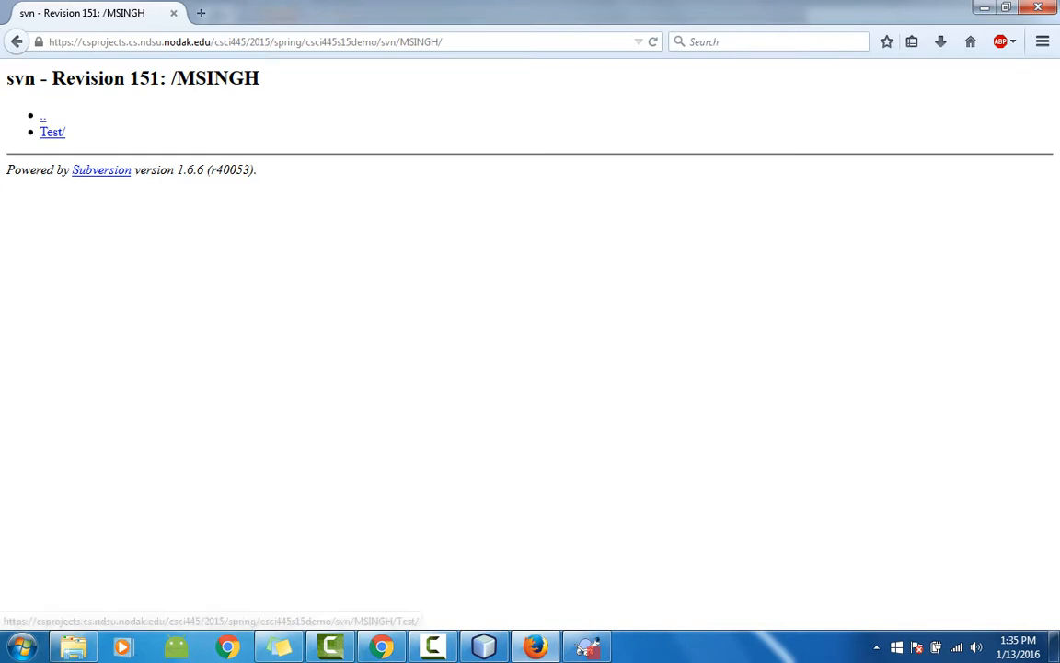
pyautogui.click(52, 131)
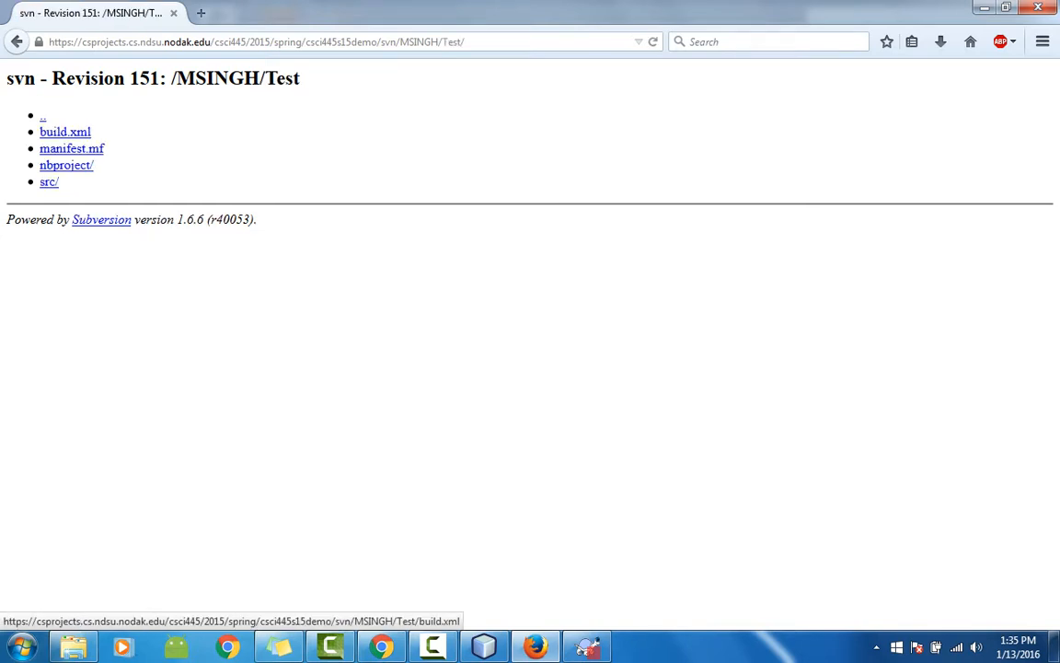
pyautogui.click(49, 182)
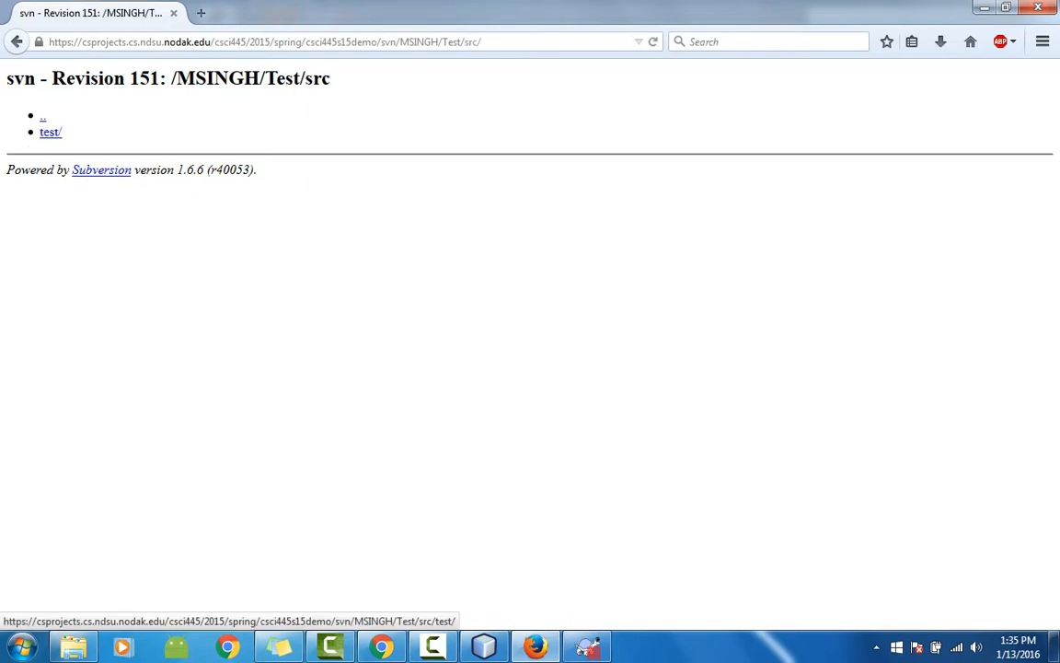
pyautogui.click(50, 131)
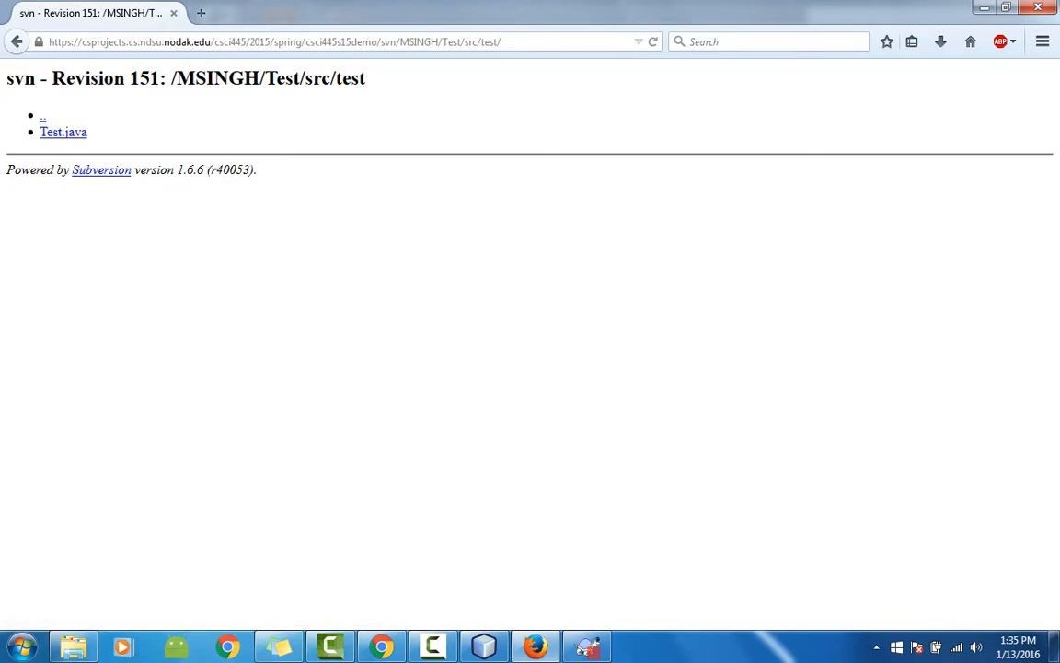
# Step: Switch to NetBeans to compare Test.java, then return to the repository page
pyautogui.click(484, 646)
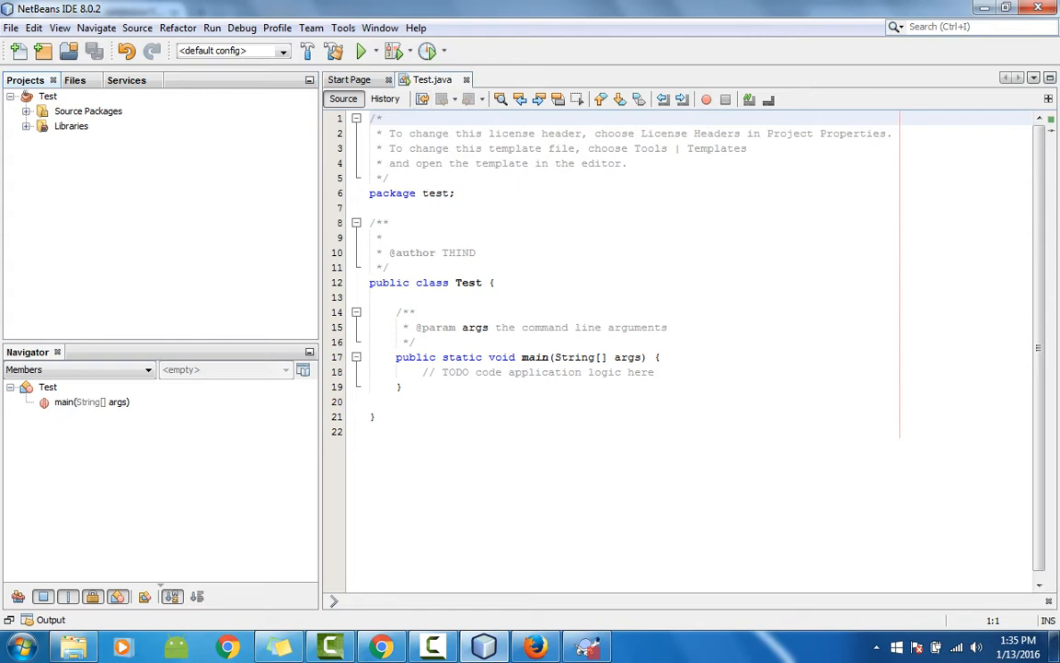
pyautogui.hotkey('alt', 'Tab')
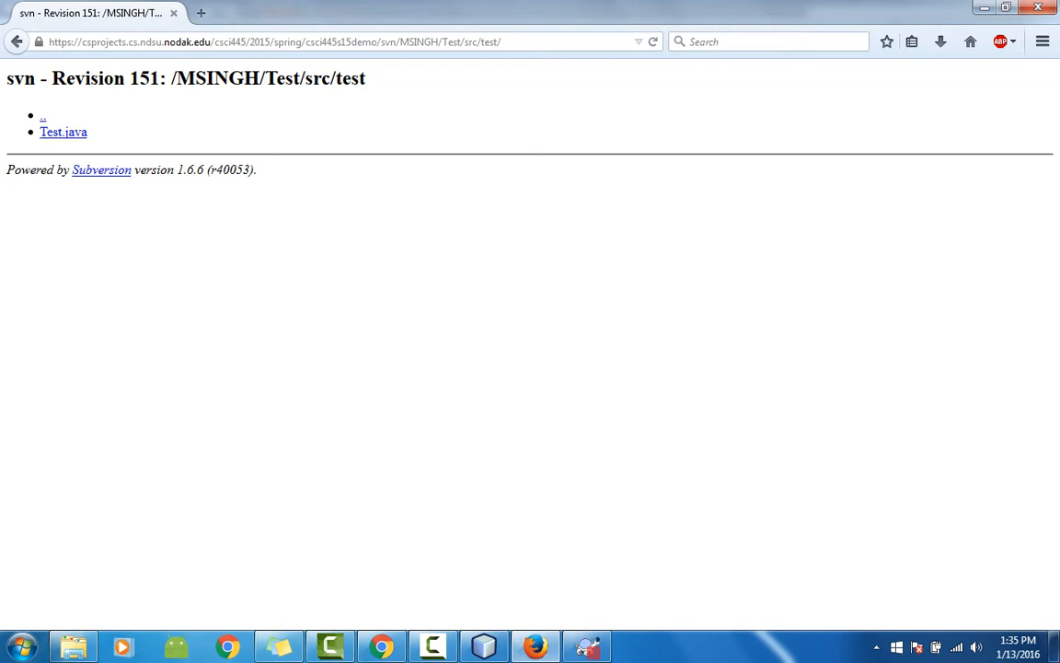
pyautogui.click(434, 646)
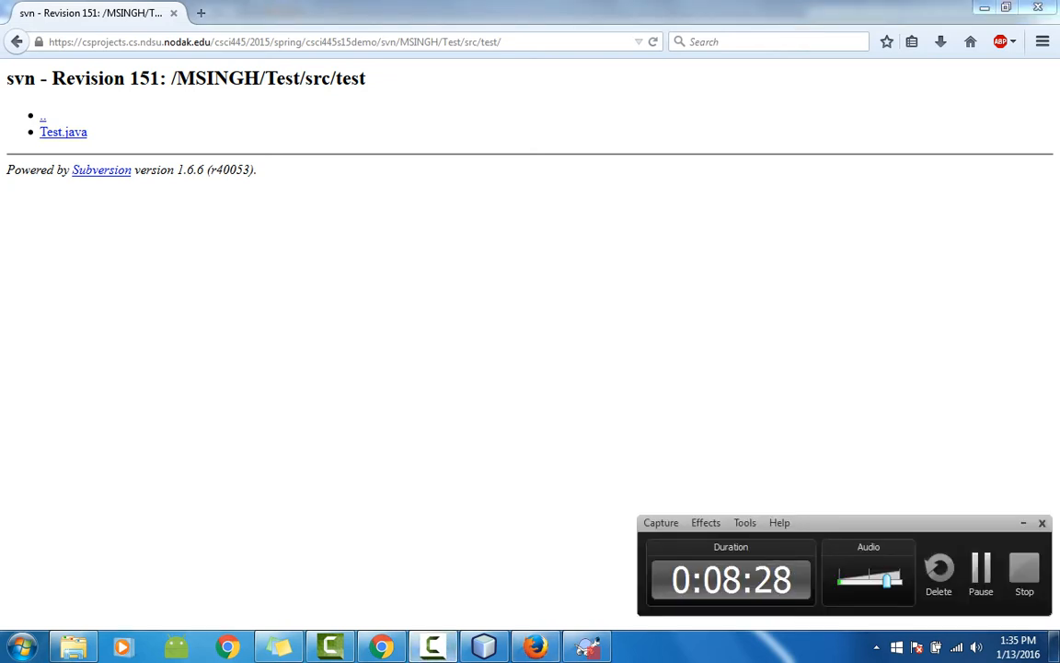